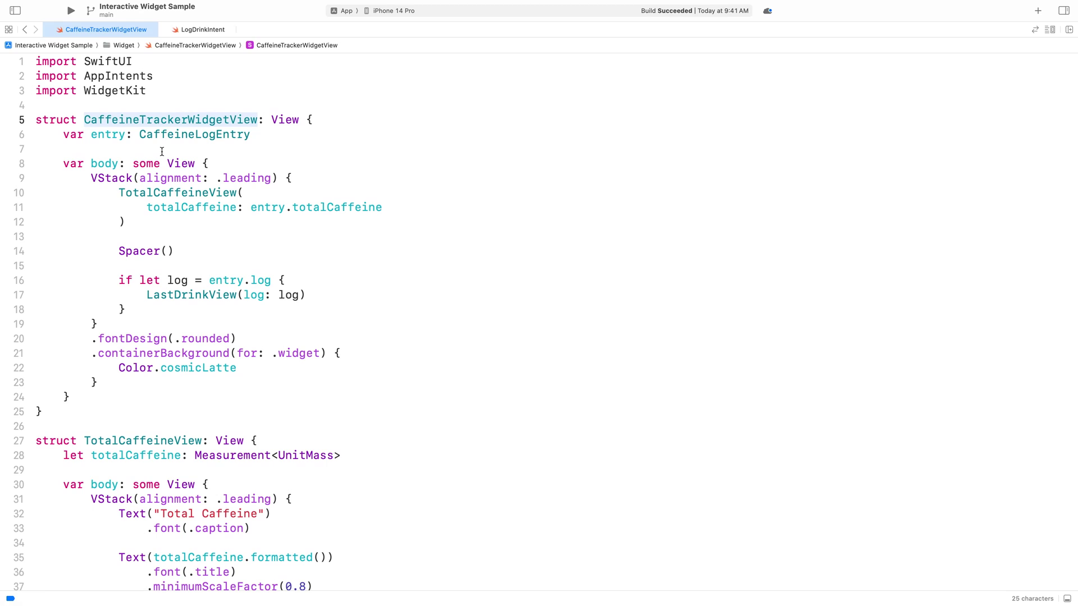
double_click(128, 176)
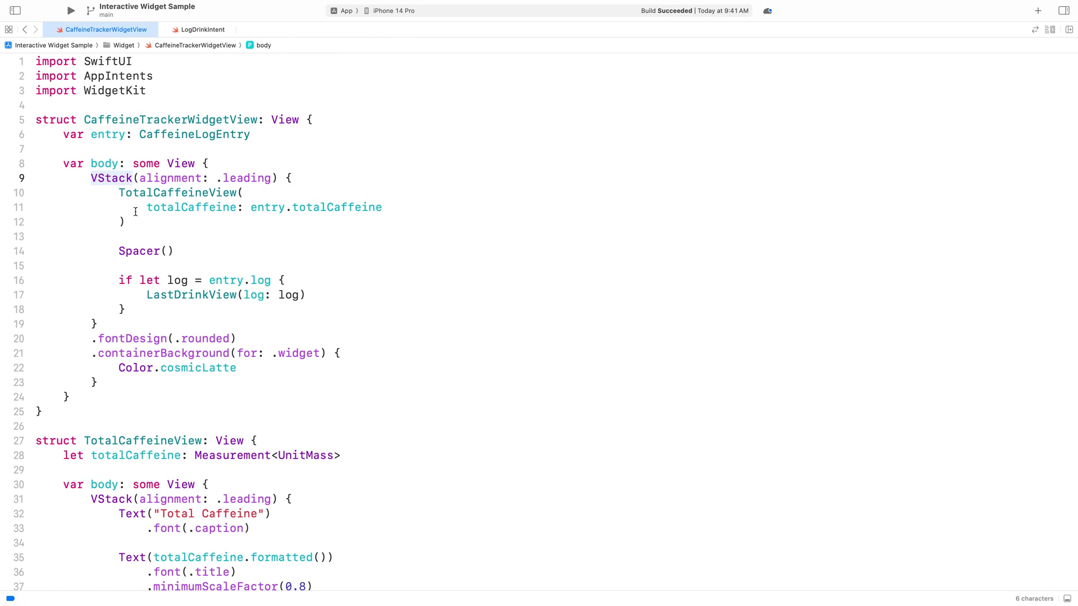
double_click(170, 192)
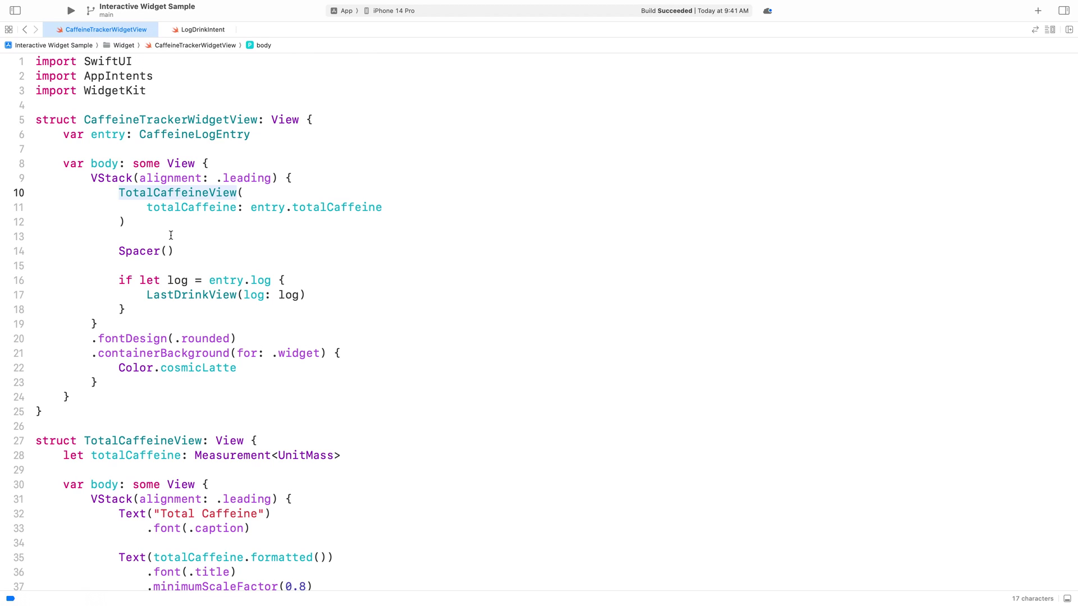
double_click(170, 293)
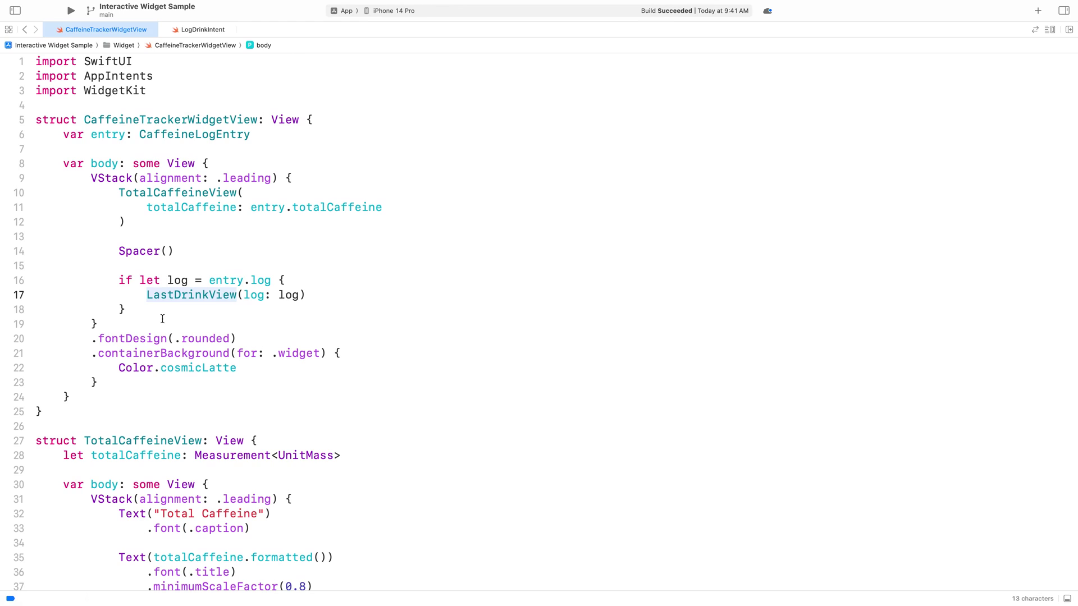
double_click(140, 353)
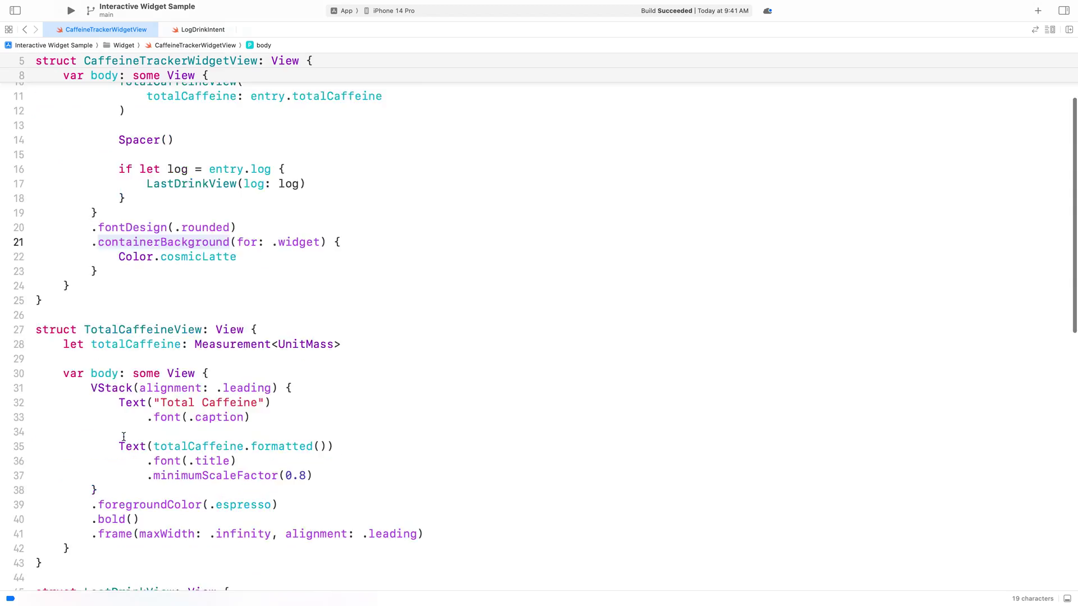
scroll(123, 437, "down", 3)
left_click(106, 427)
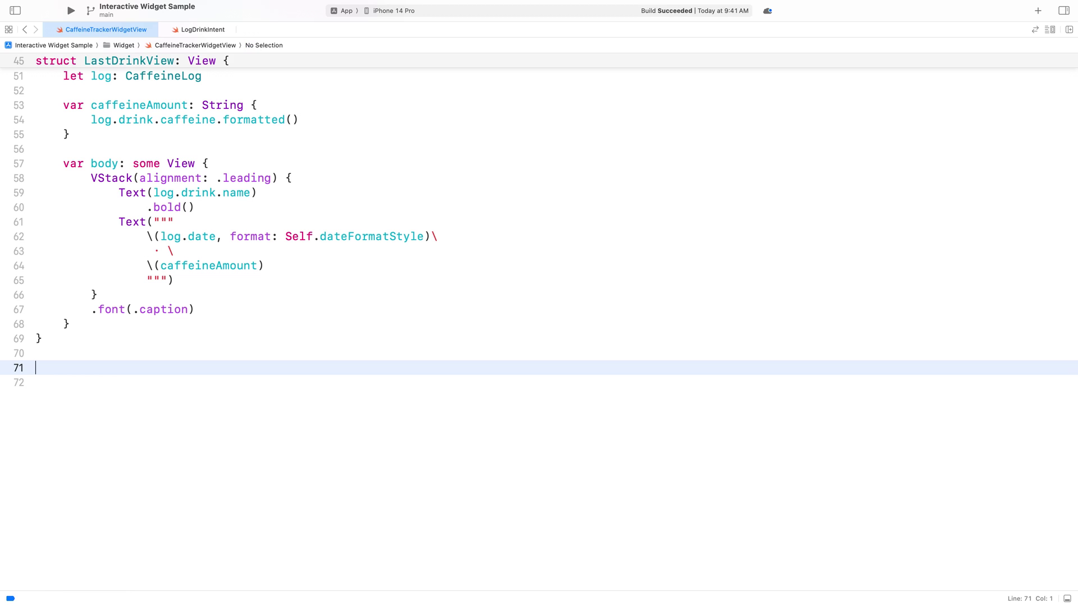
type("#Preview")
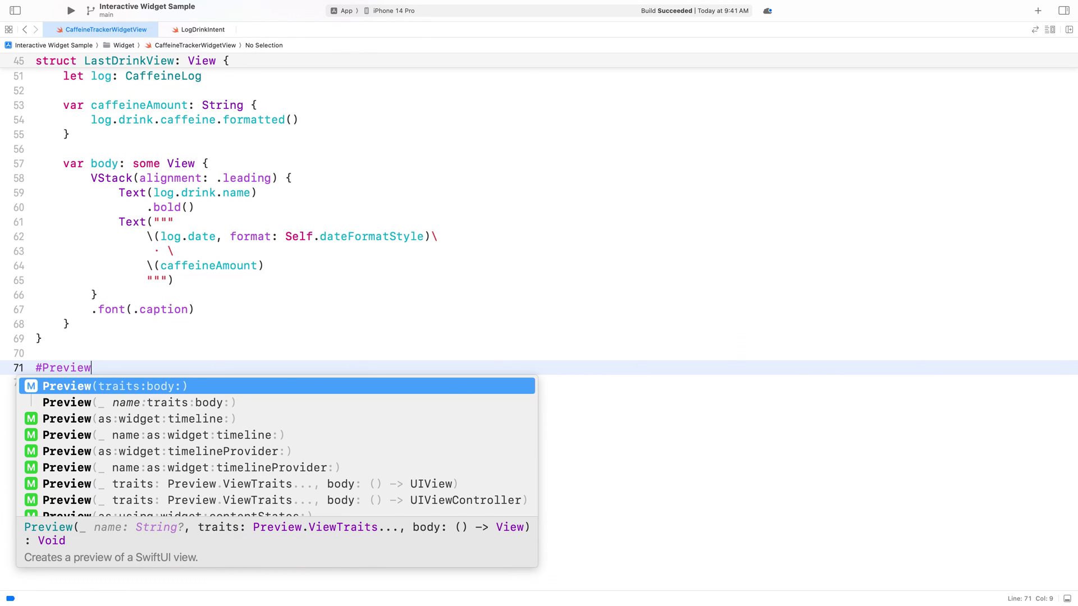
type("(as: W")
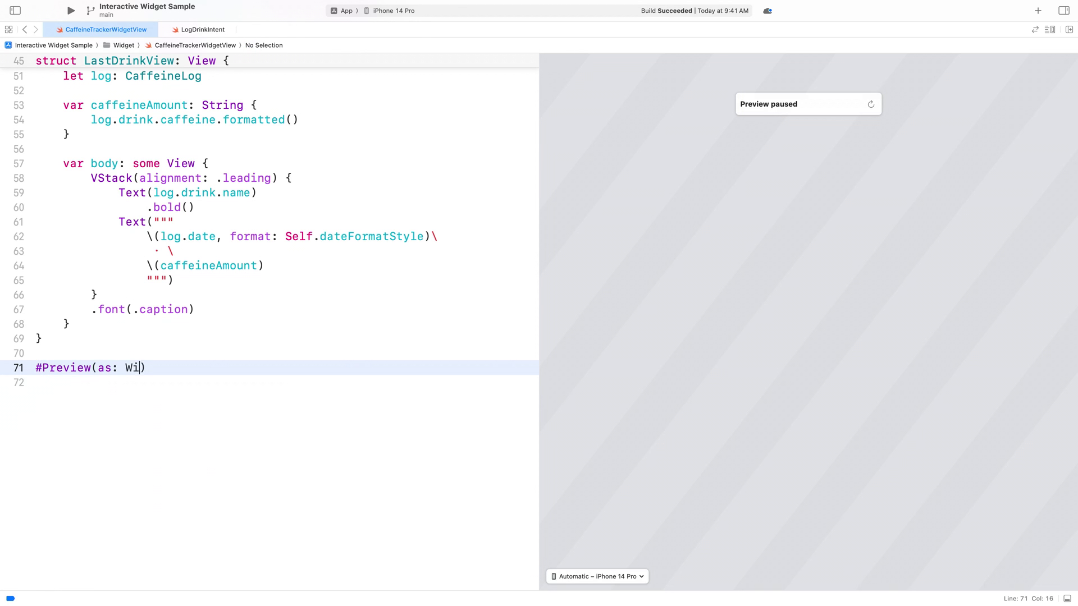
type("idget")
- Add a systemSmall #Preview of CaffeineTrackerWidget with a four-entry log timeline and resume it
key("Down")
key("Down")
key("Return")
type(".sy")
key("Down")
key("Return")
type(") ")
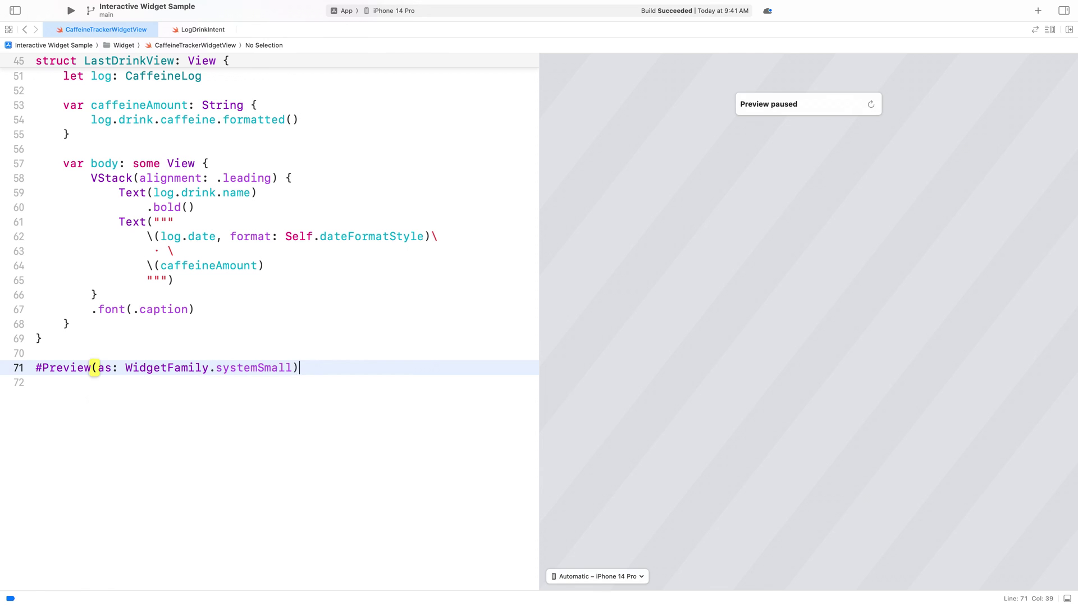
type("{")
key("Return")
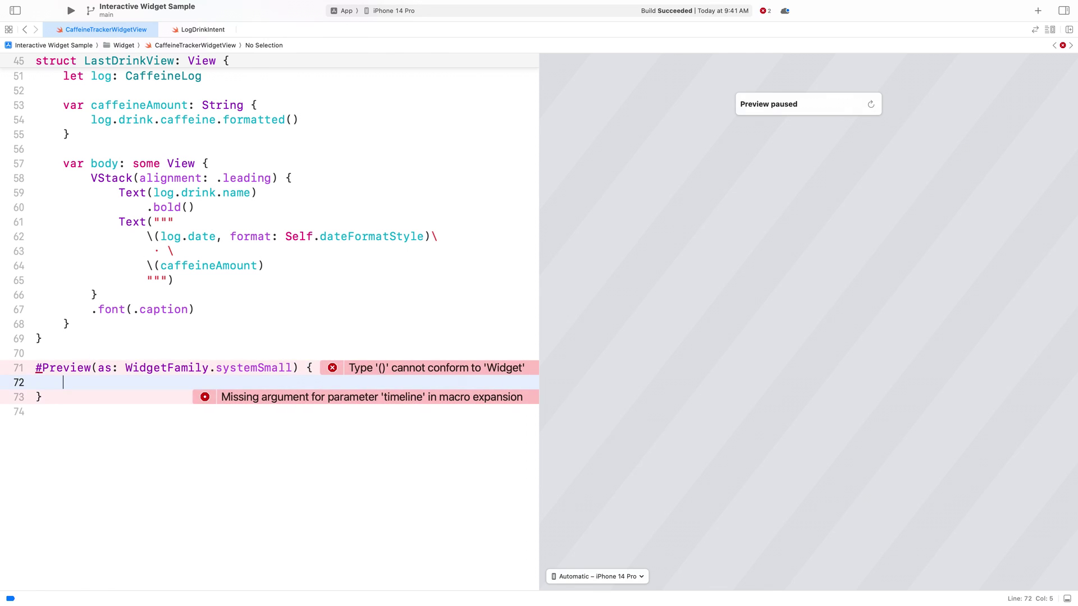
type("Caffe")
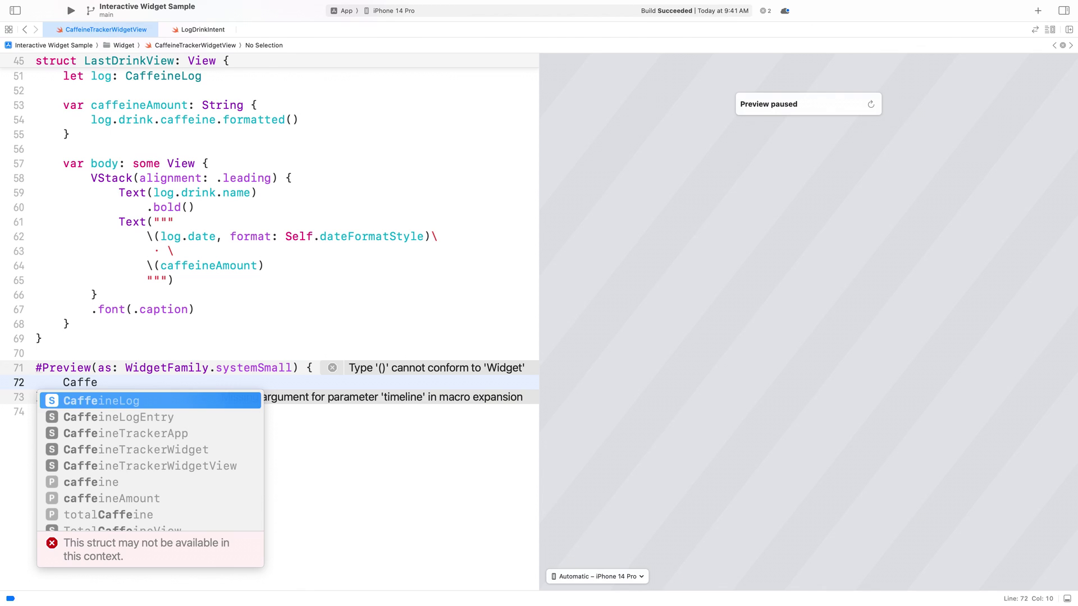
key("Down")
key("Down")
key("Down")
key("Return")
type("()")
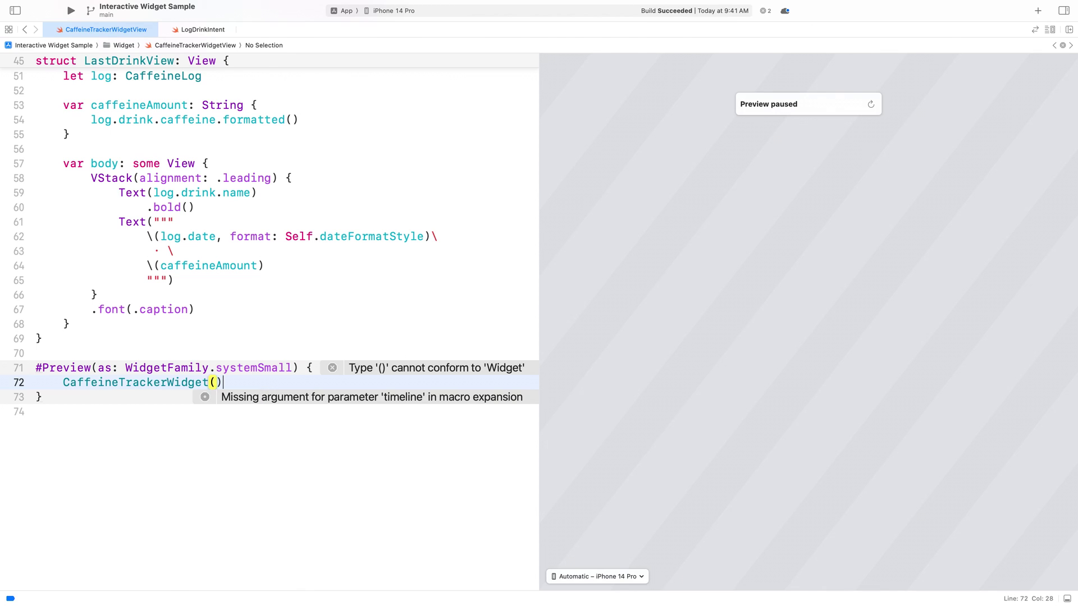
key("Down")
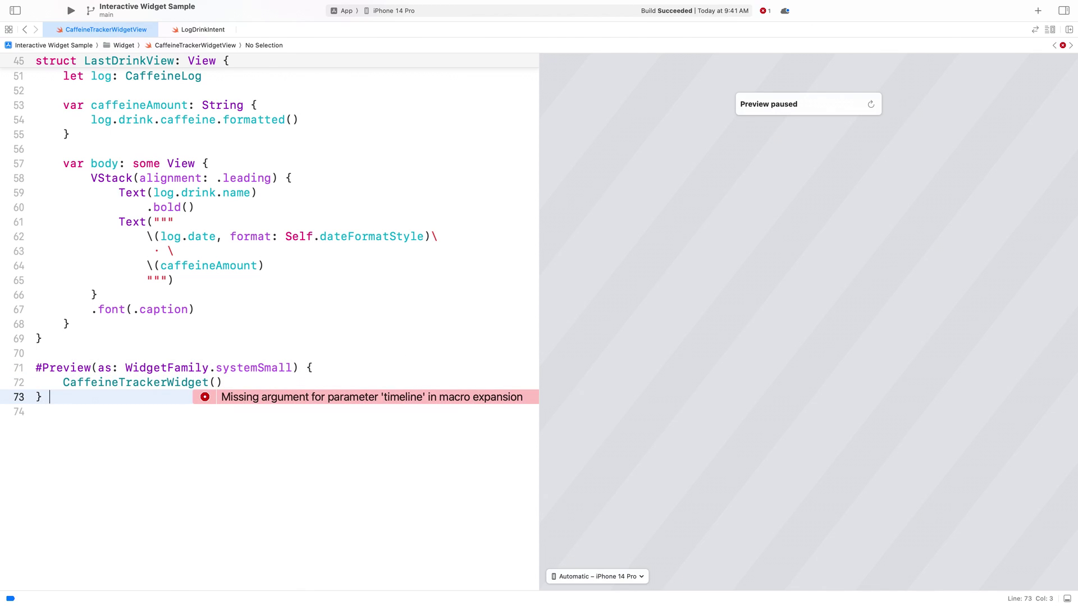
type("timeli")
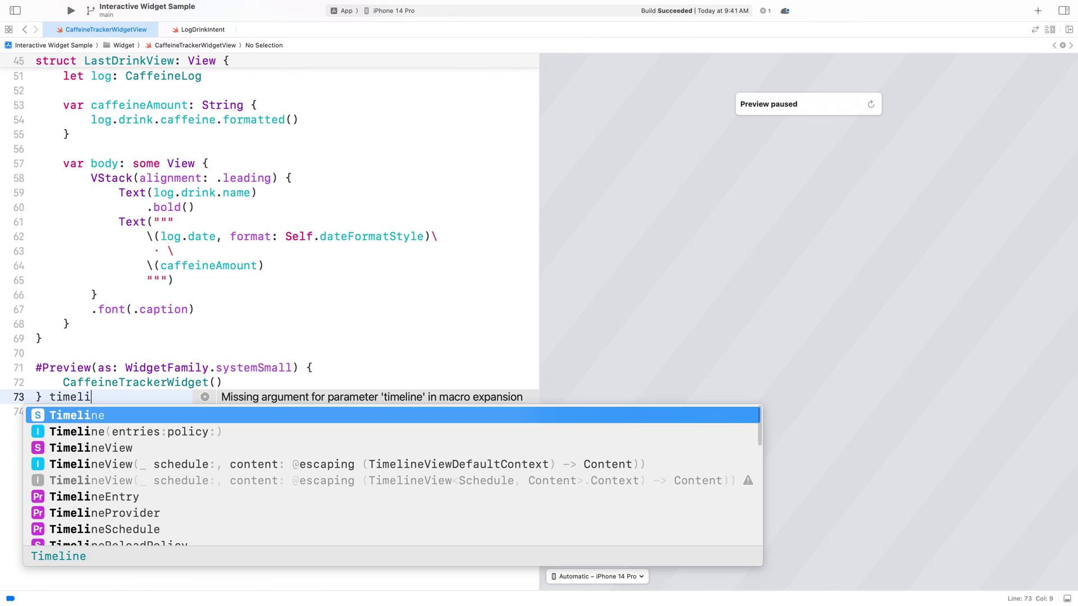
type("ne: {")
key("Return")
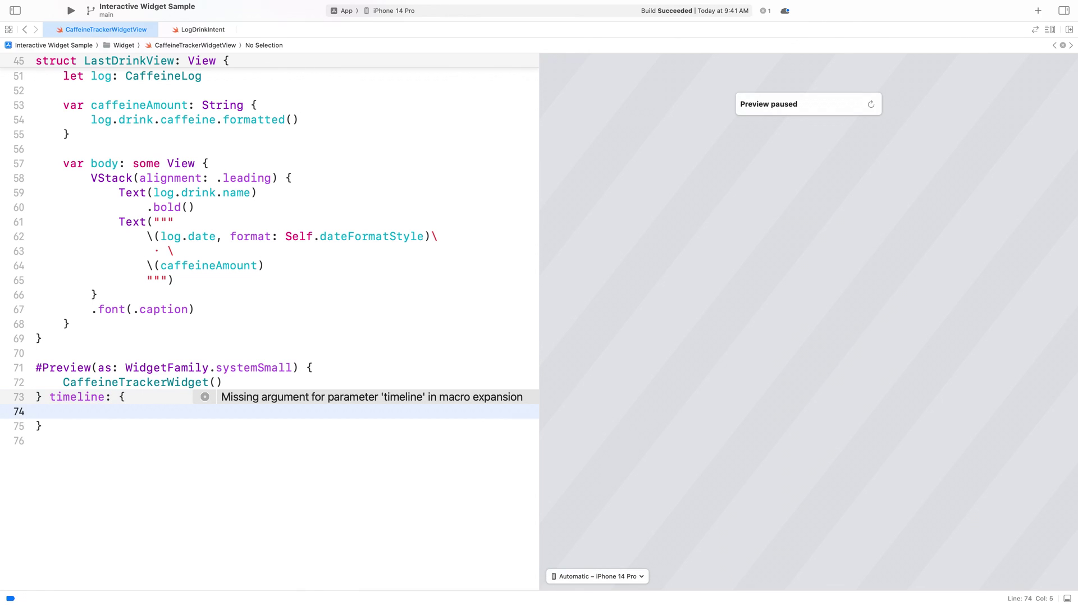
type("previ")
key("Return")
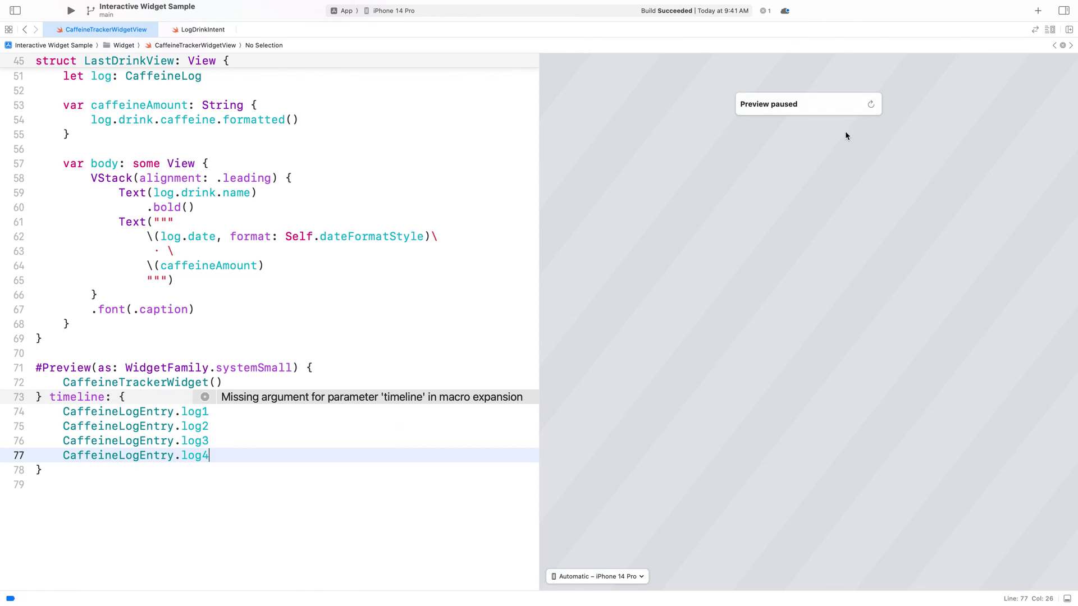
left_click(872, 103)
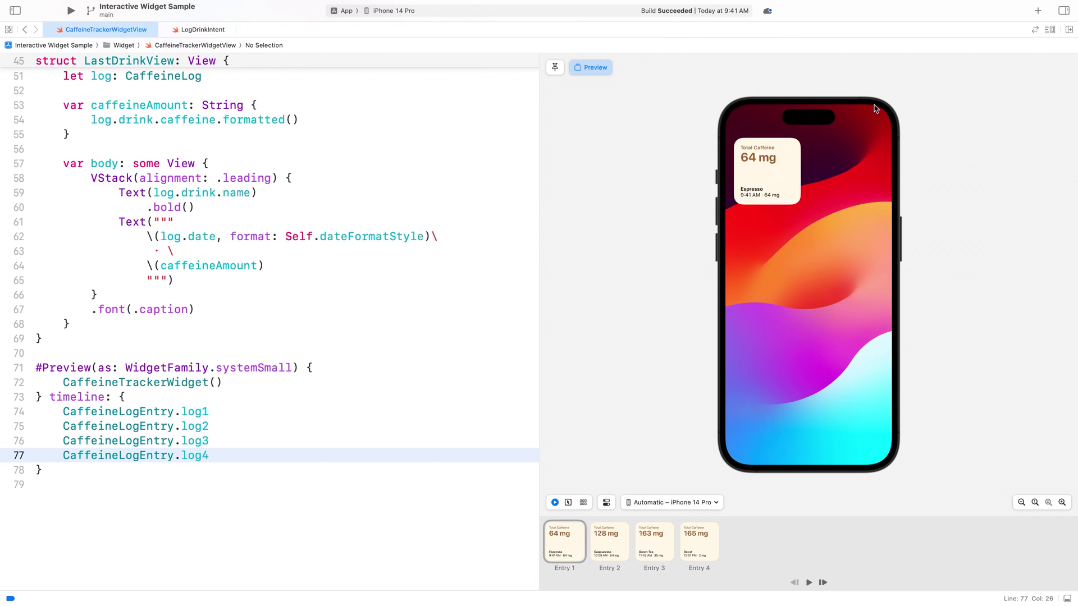
left_click(1038, 503)
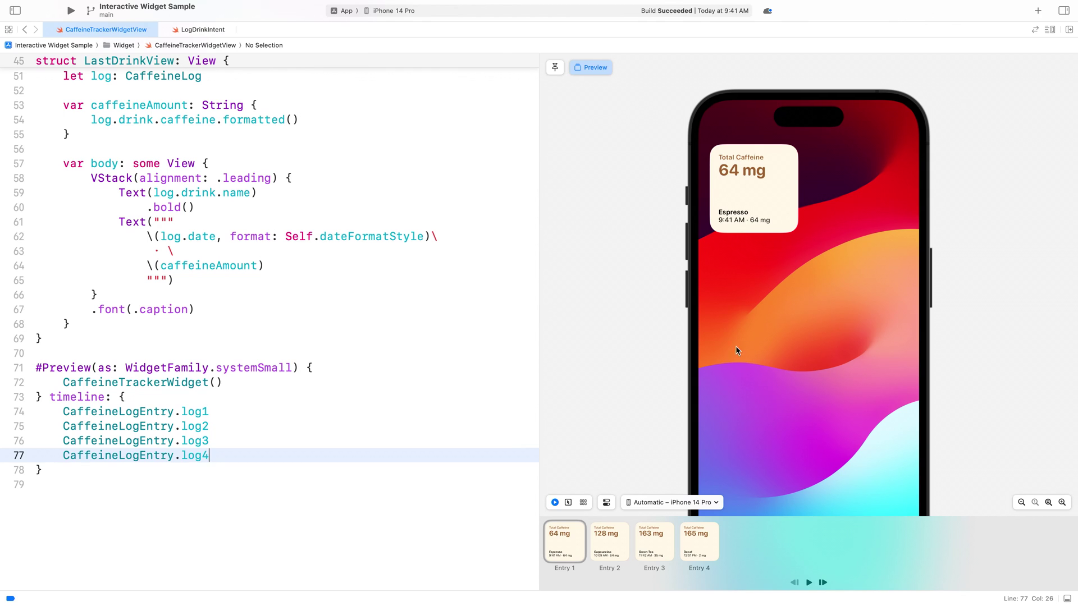
left_click(611, 536)
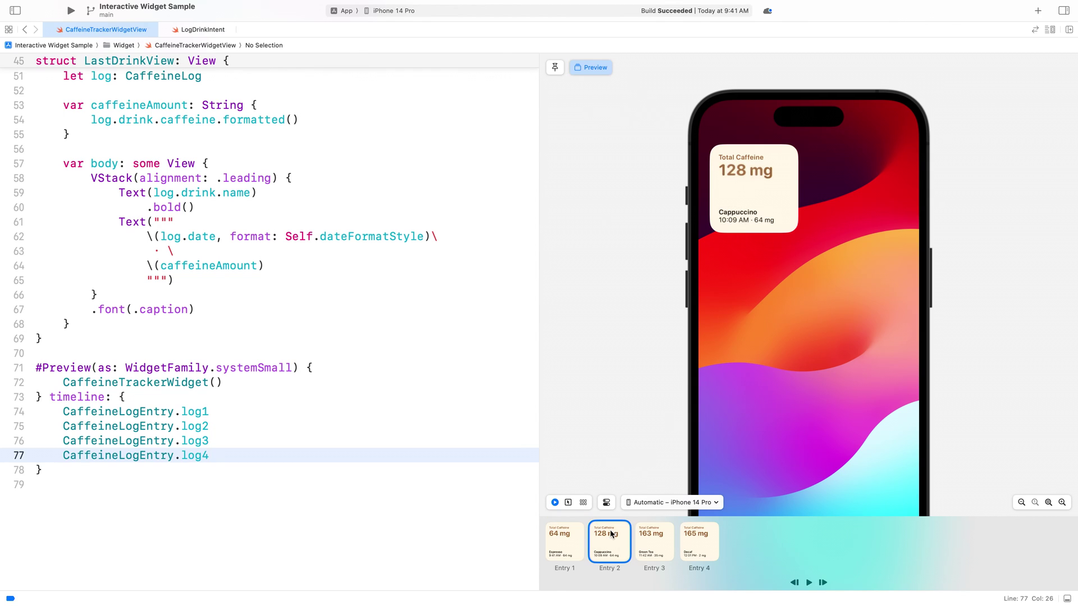
left_click(665, 535)
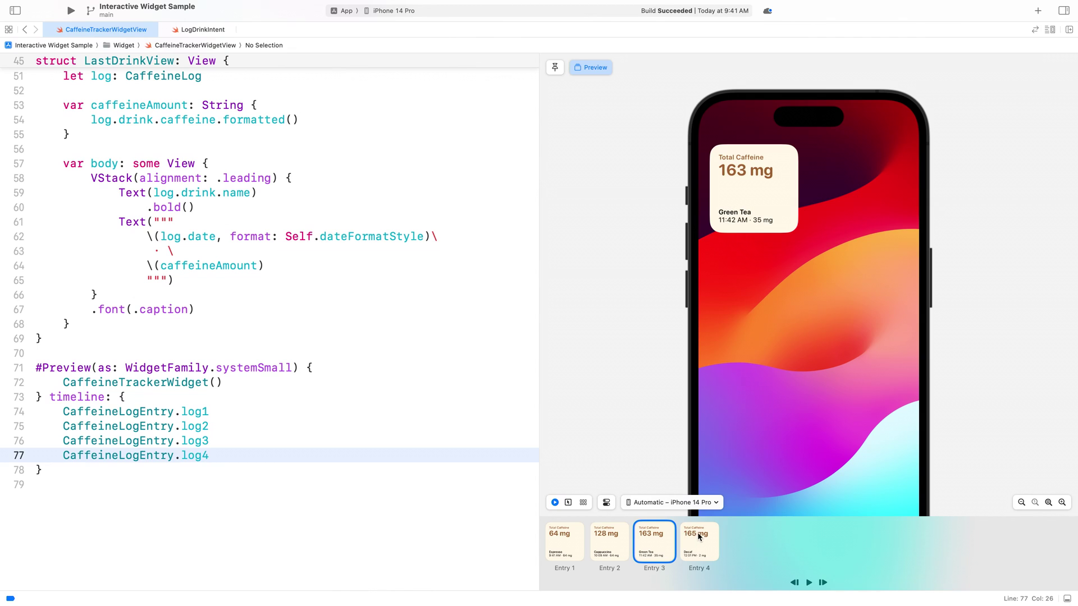
left_click(700, 534)
left_click(565, 543)
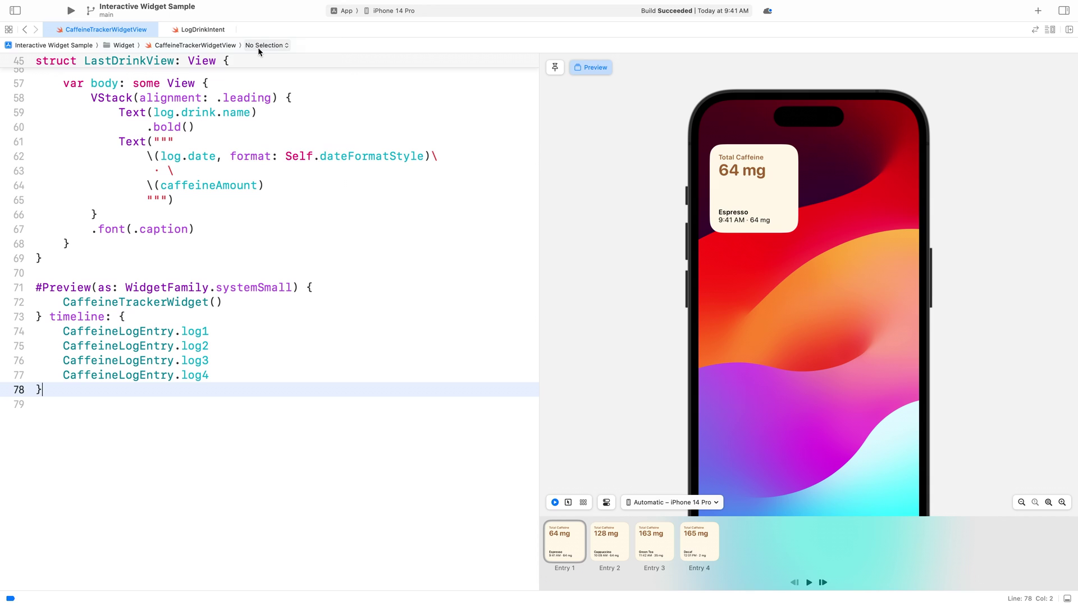
- Jump to TotalCaffeineView and step the preview through Cappuccino, Green Tea, Decaf, then Espresso
left_click(258, 47)
left_click(263, 85)
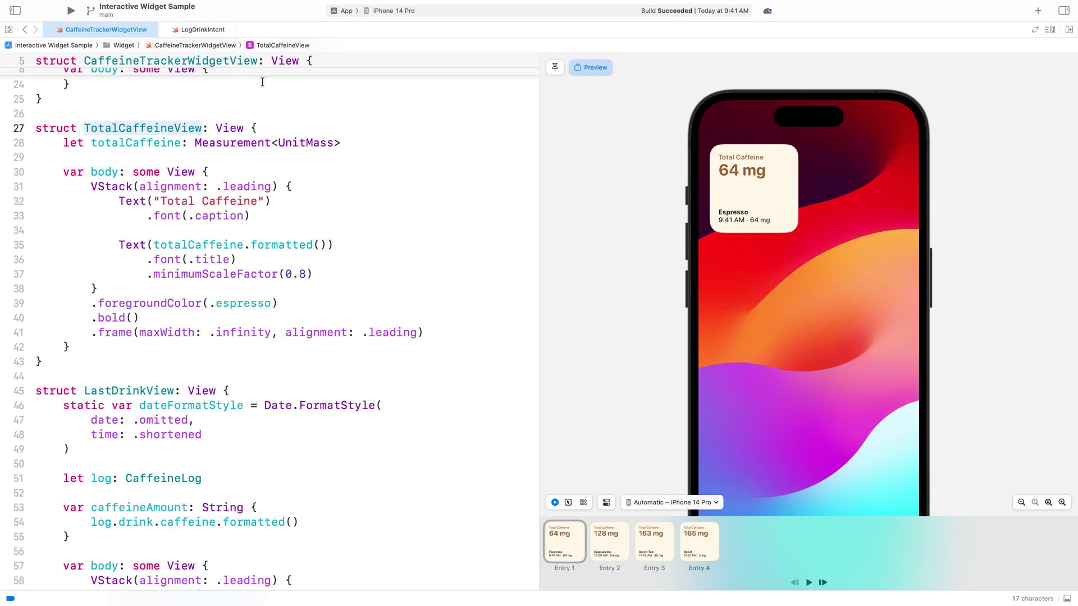
left_click(609, 539)
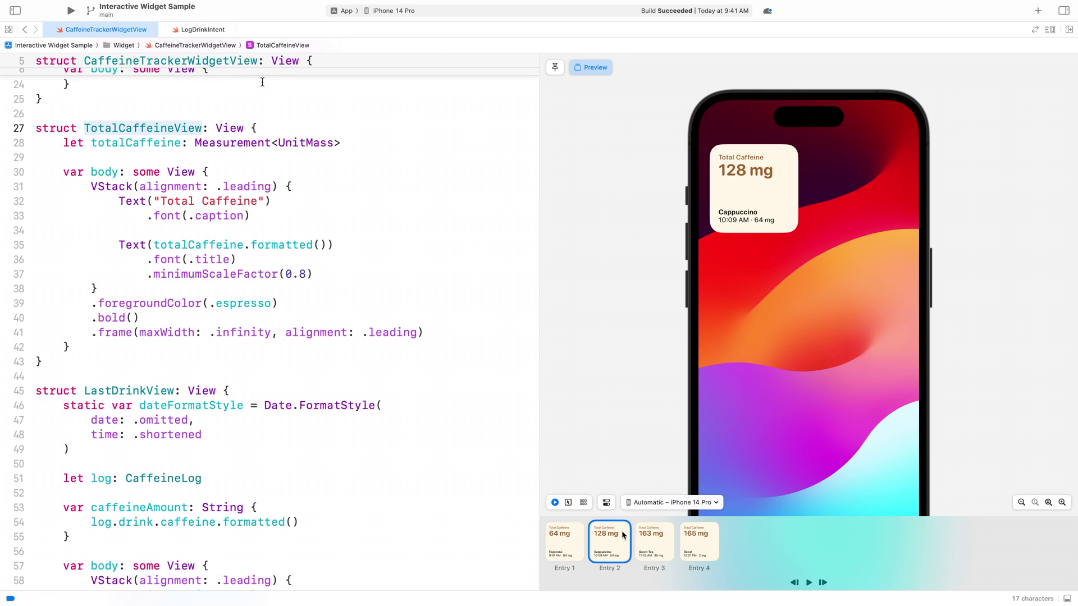
left_click(654, 535)
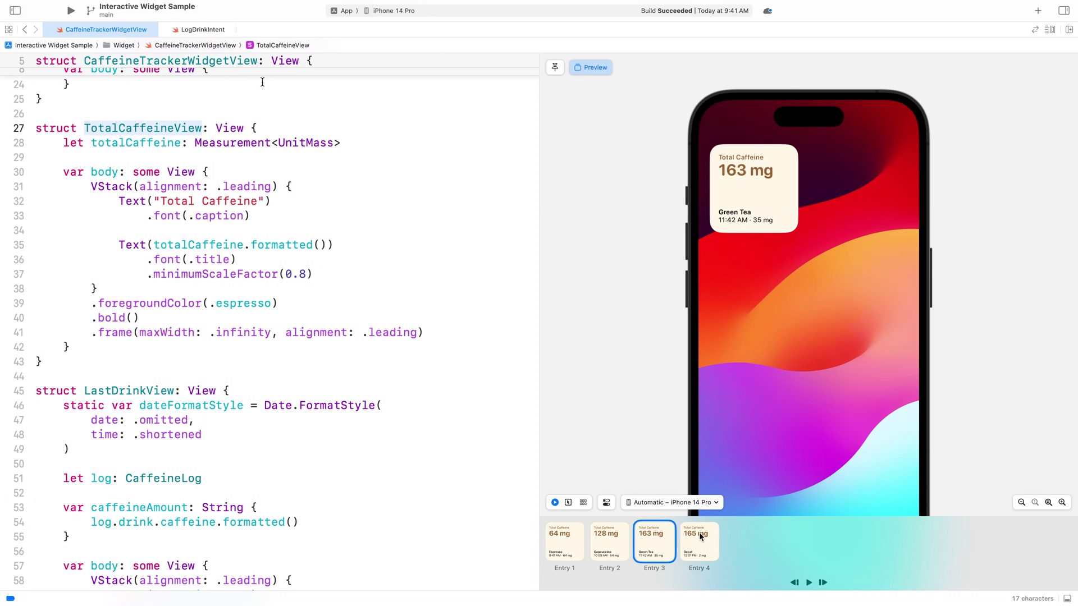
left_click(698, 534)
left_click(564, 540)
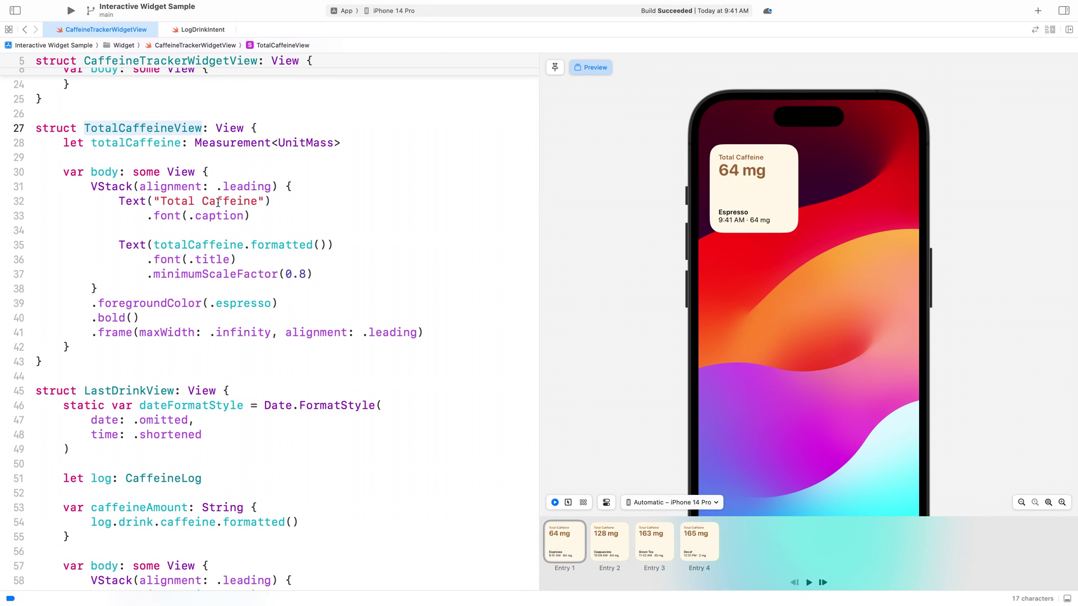
left_click(319, 271)
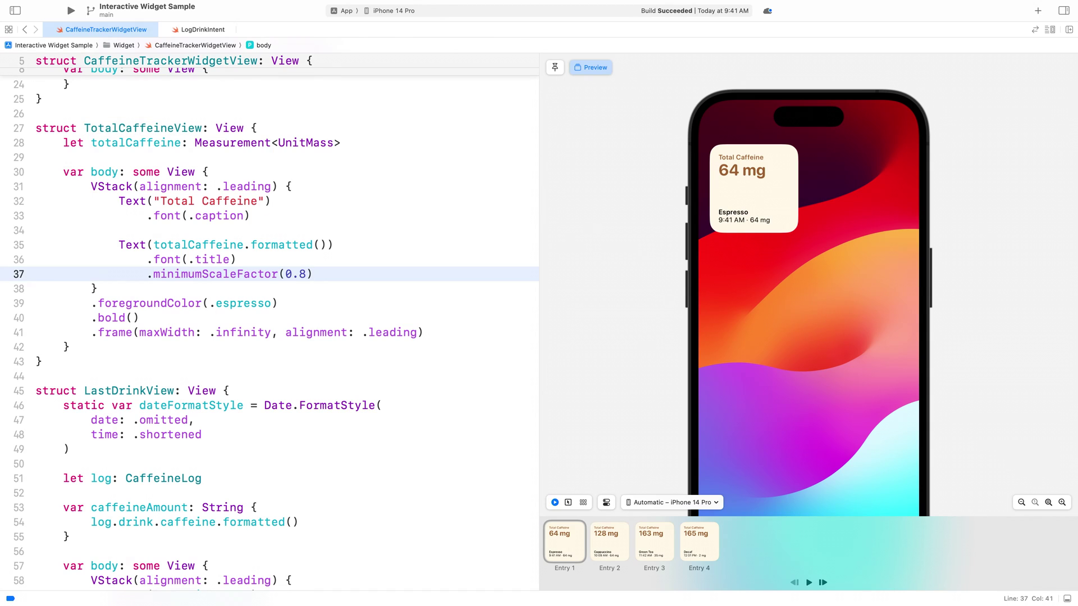
- Add .contentTransition(.numericText(value: totalCaffeine.value)) below .minimumScaleFactor
key("Return")
type(".")
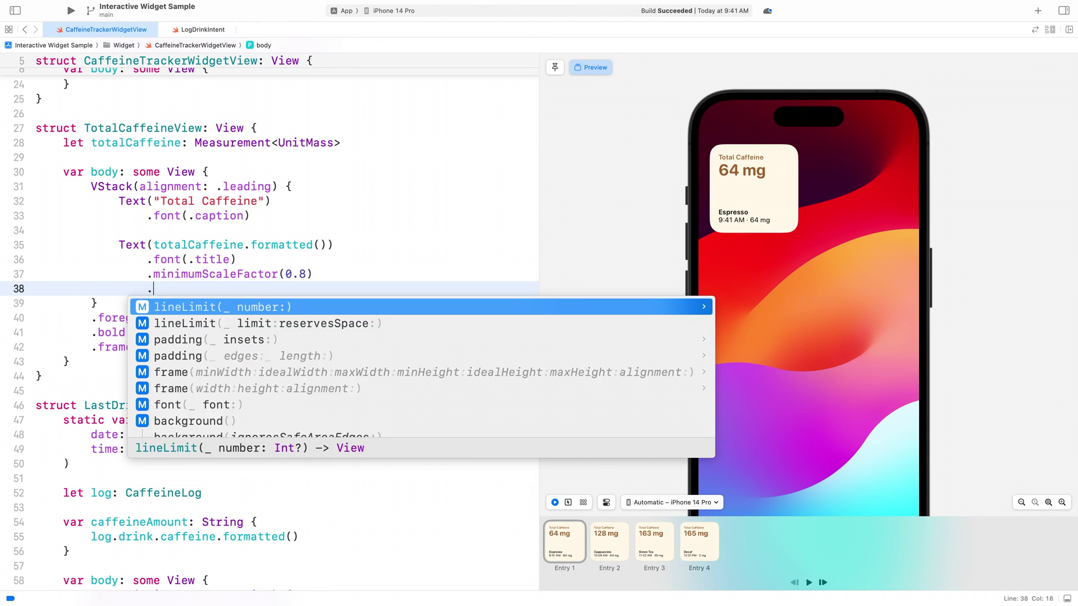
type("content")
key("Return")
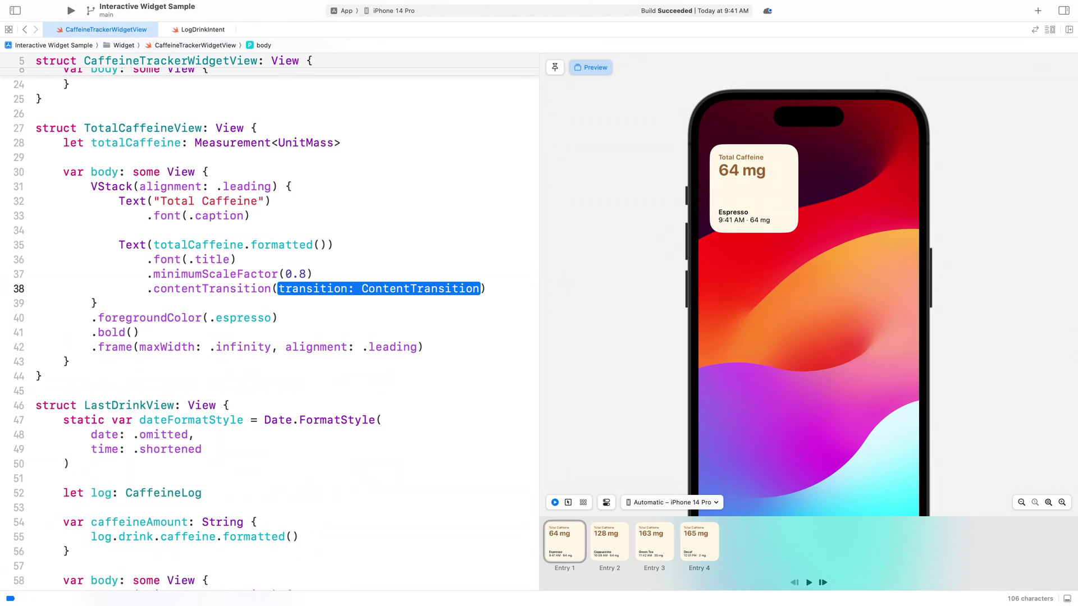
type(".num")
key("Return")
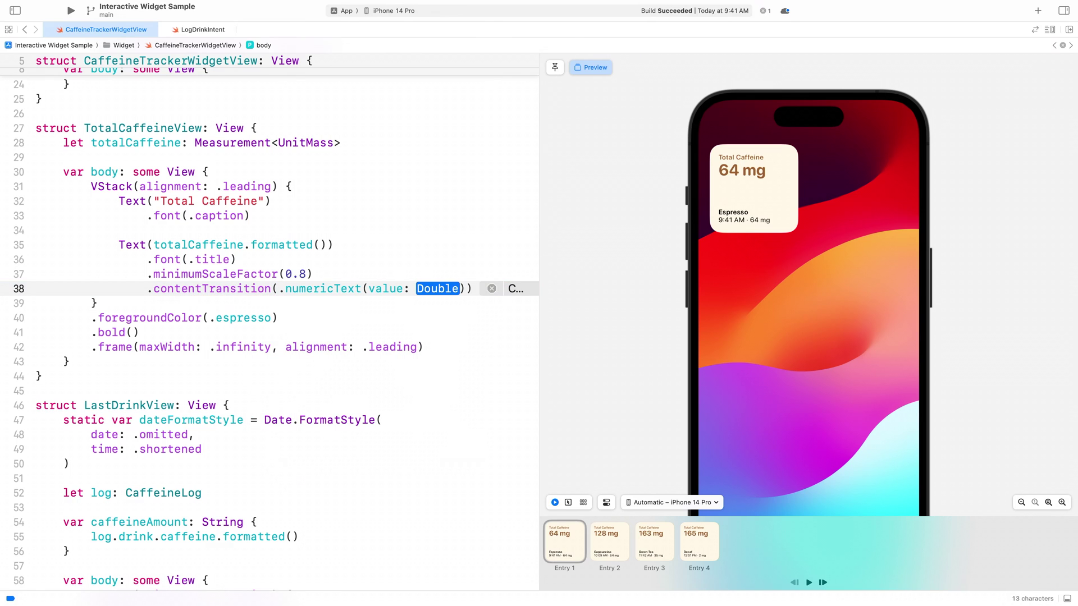
type("total")
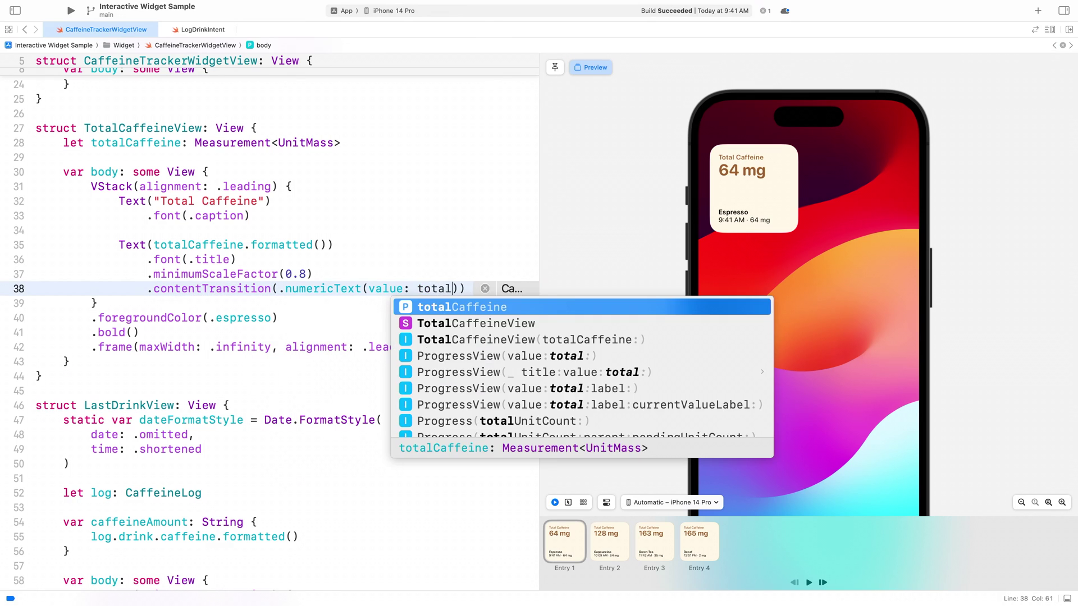
key("Return")
type(".va")
key("Return")
left_click(570, 541)
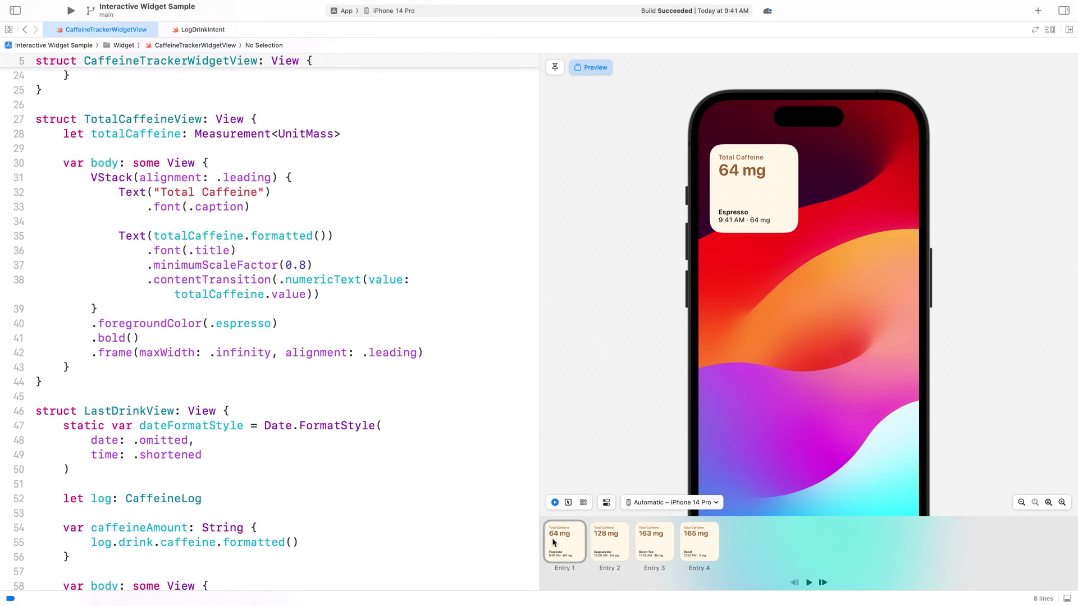
- Step the widget preview through the second, Green Tea and Decaf (165 mg) entries
left_click(603, 543)
left_click(668, 549)
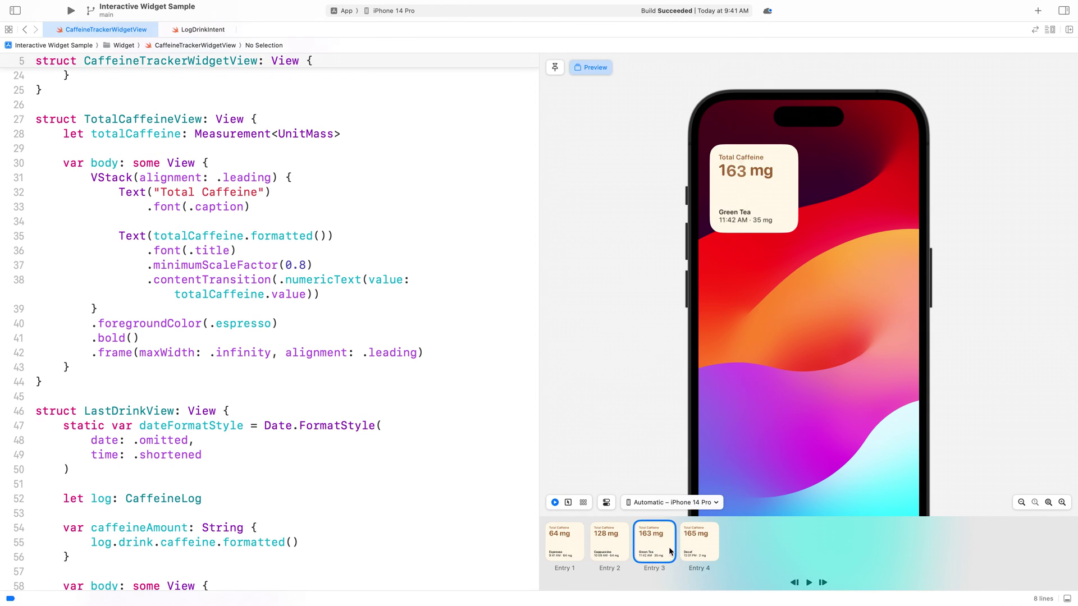
left_click(703, 546)
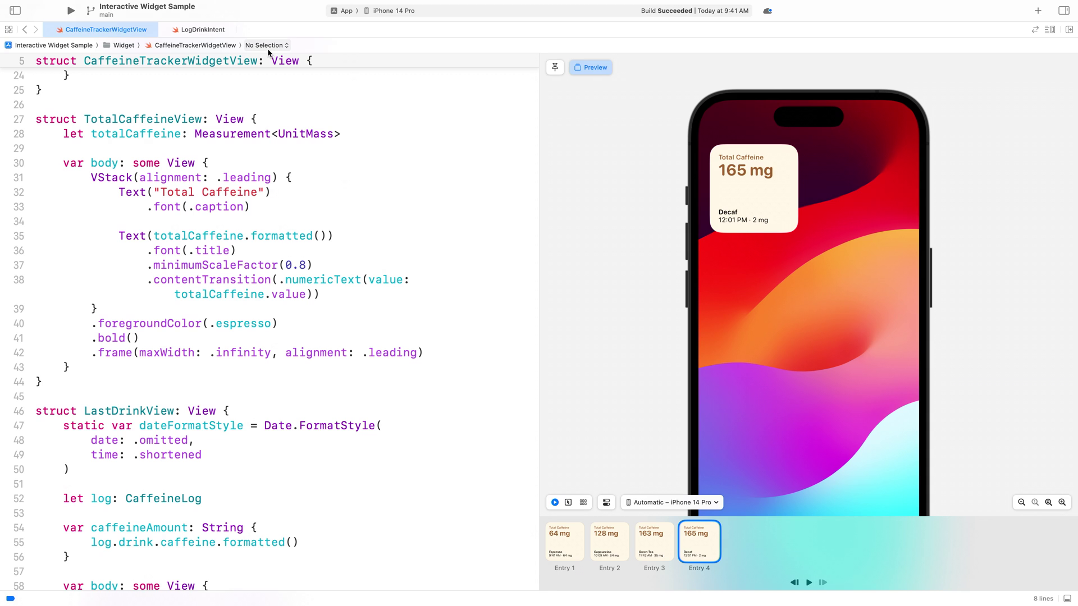
left_click(266, 45)
- Jump to LastDrinkView and add .id(log) after .font(.caption)
left_click(274, 122)
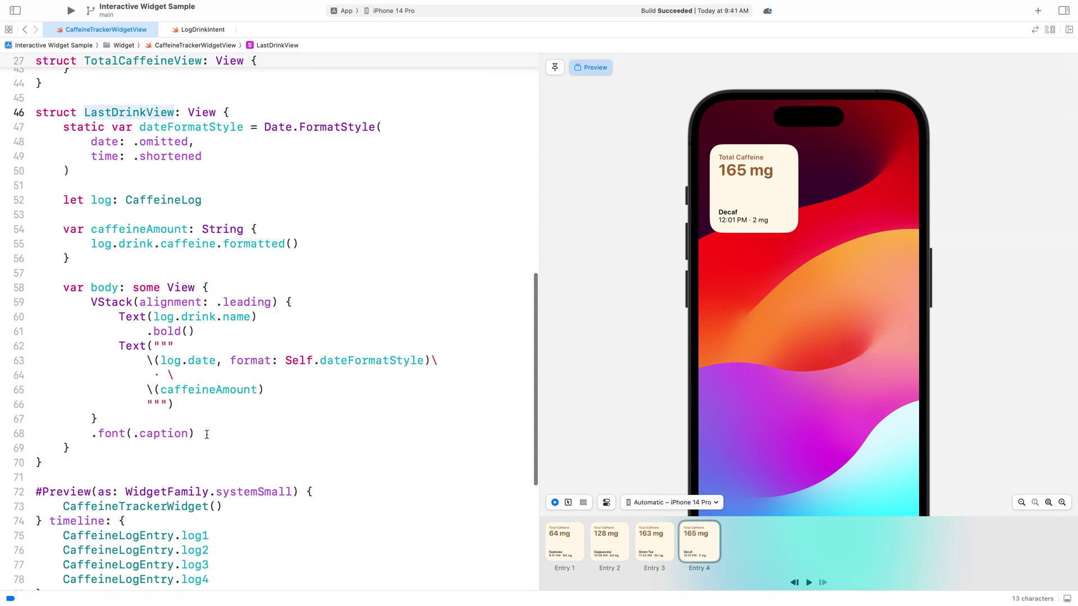
left_click(205, 434)
key("Return")
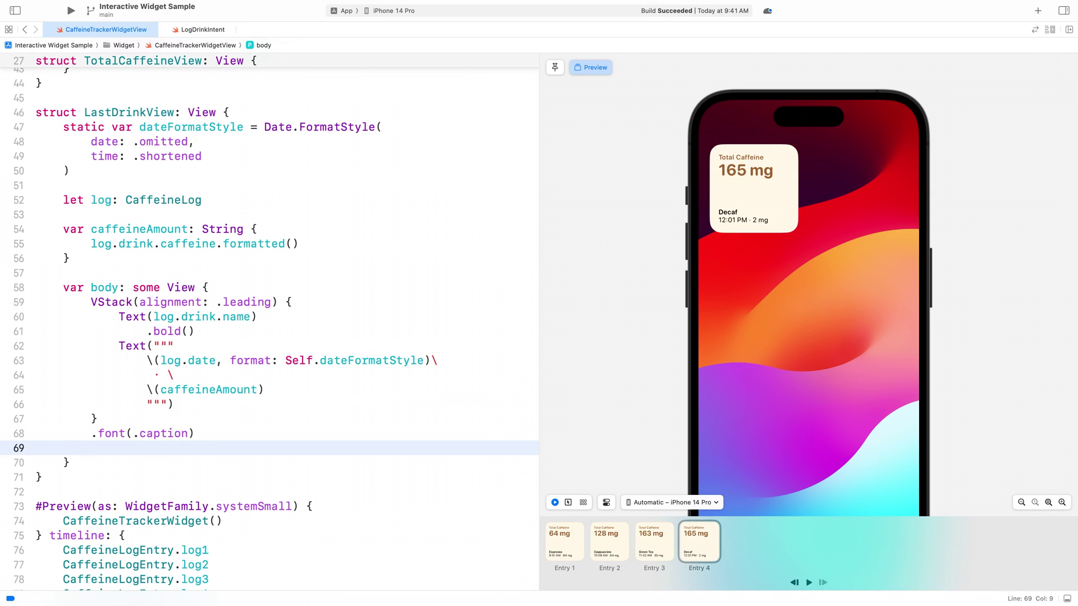
type(".id")
key("Return")
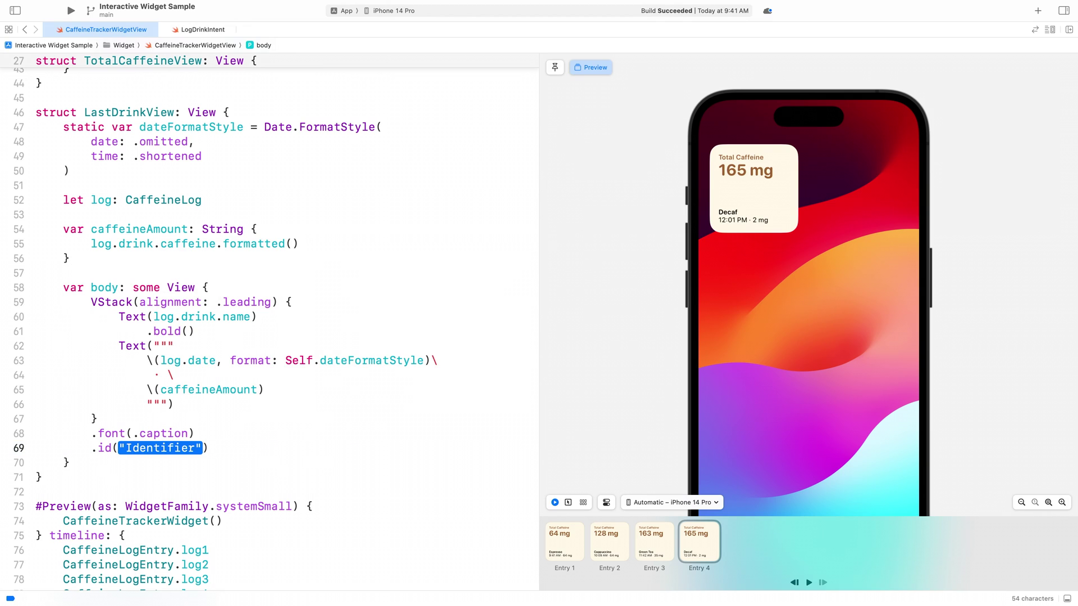
key("BackSpace")
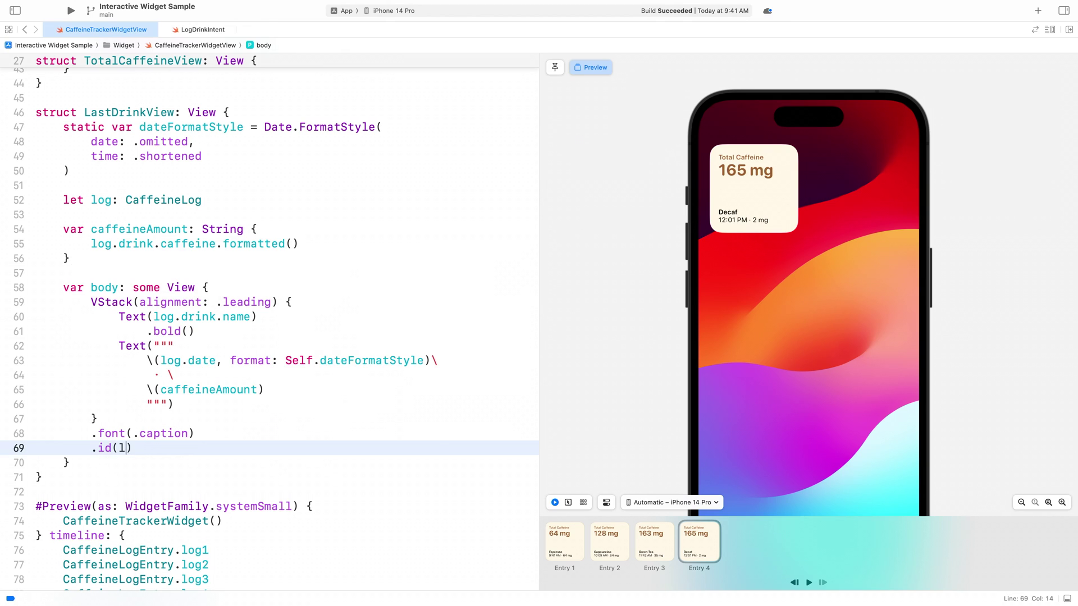
type("log")
key("Return")
- Add .transition(.push(from: .bottom)) below the id modifier
key("Right")
key("Return")
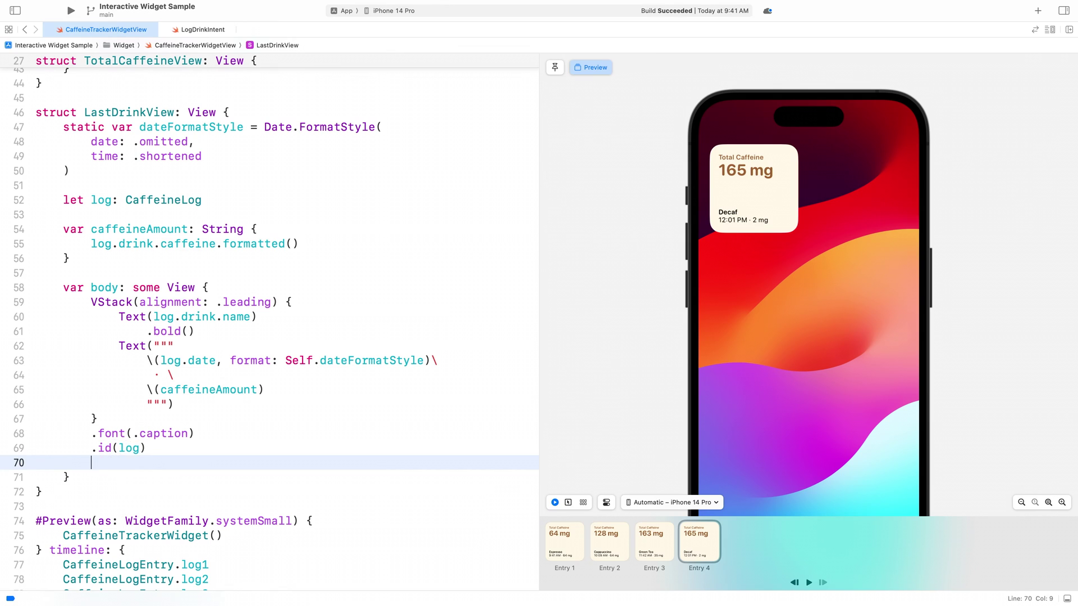
type(".tran")
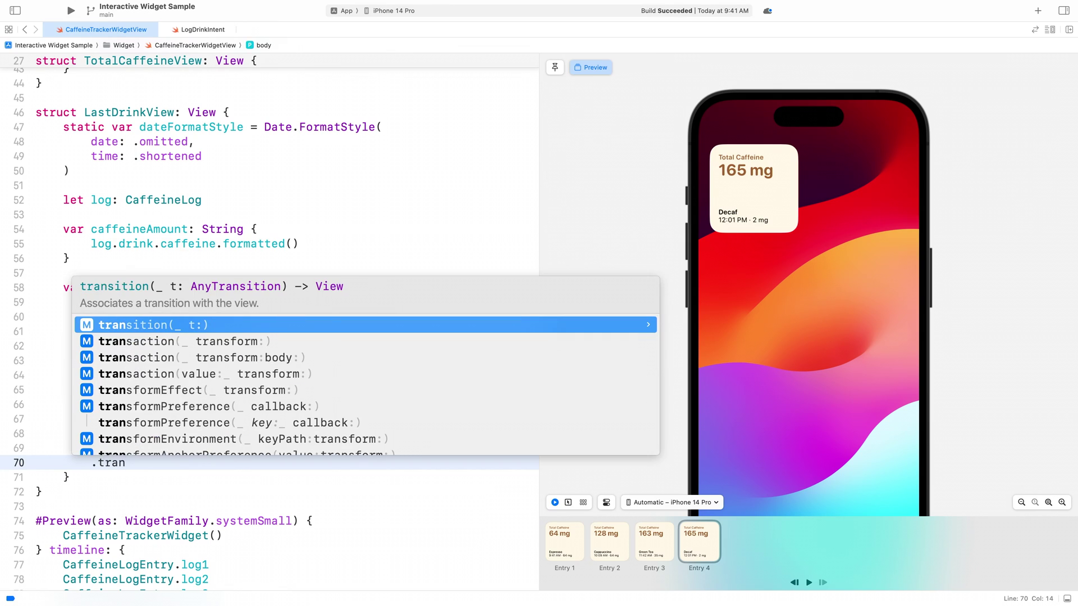
key("Return")
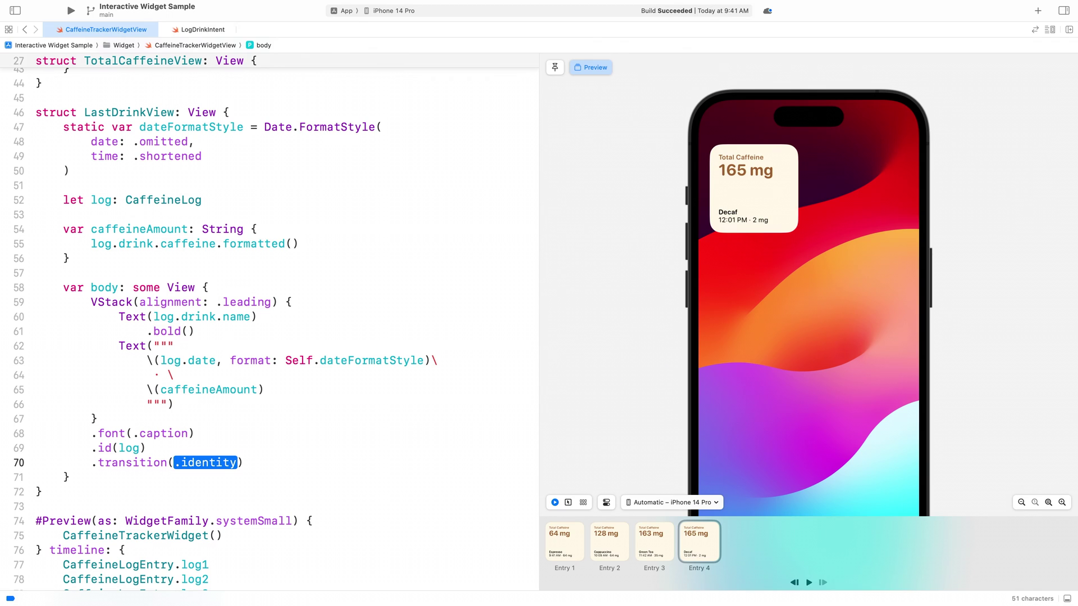
type(".push")
key("Return")
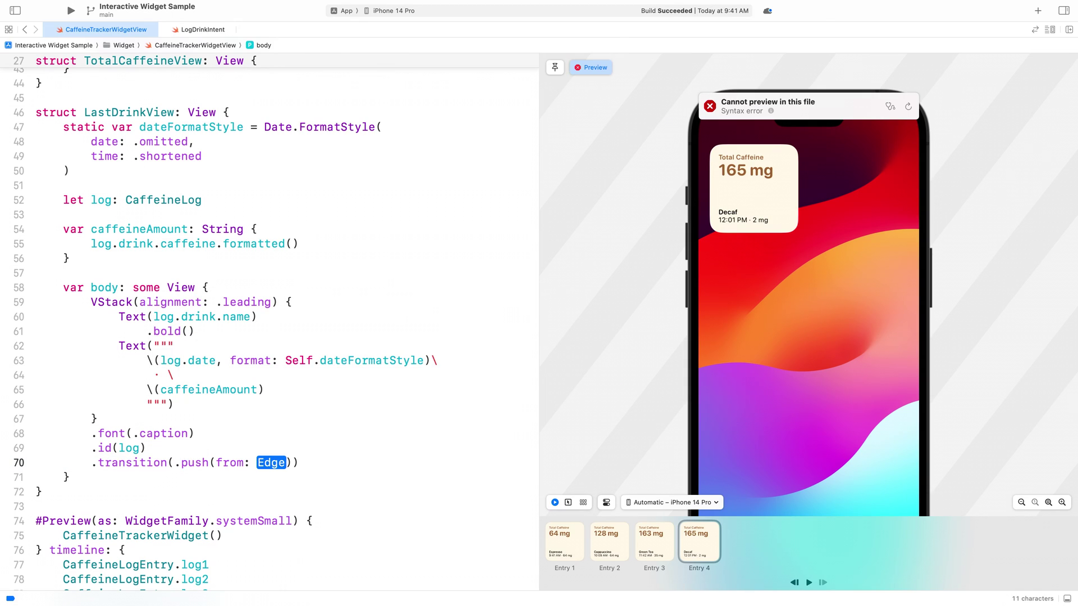
type(".bo")
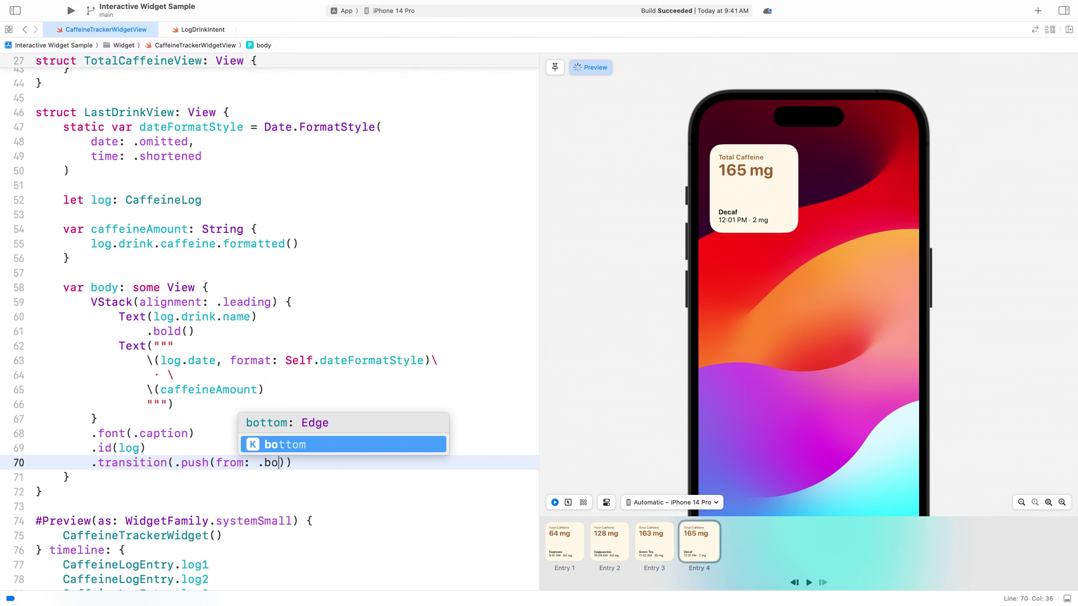
type("t")
key("Return")
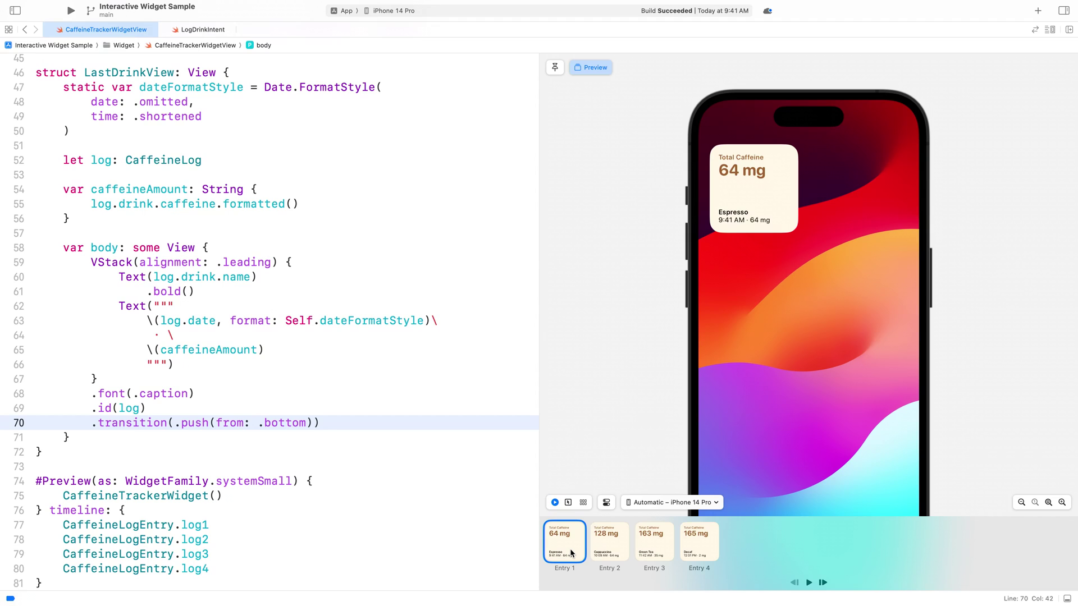
- Click through the Cappuccino, Green Tea and Decaf timeline entries to watch the push transition
left_click(609, 551)
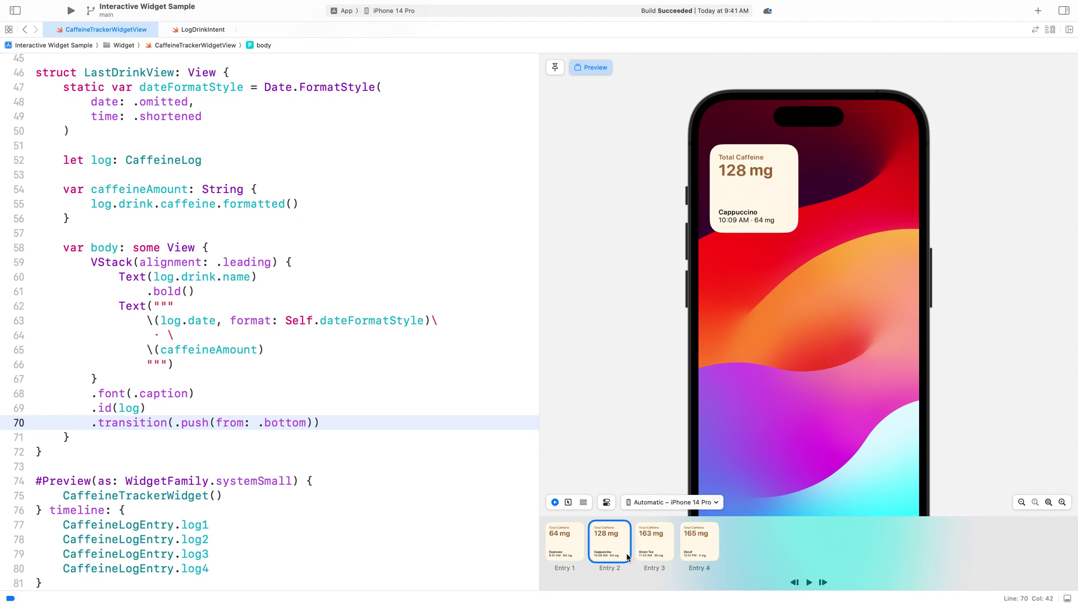
left_click(654, 551)
left_click(697, 549)
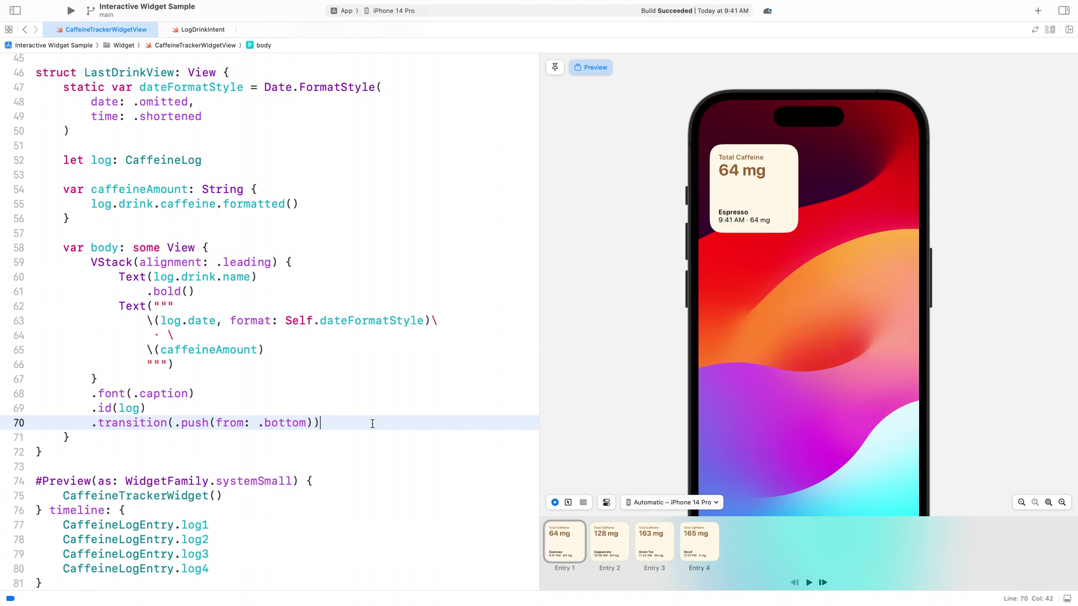
- Add .animation(.smooth(duration: 0.2), value: log) below the transition line
key("Return")
type(".ani")
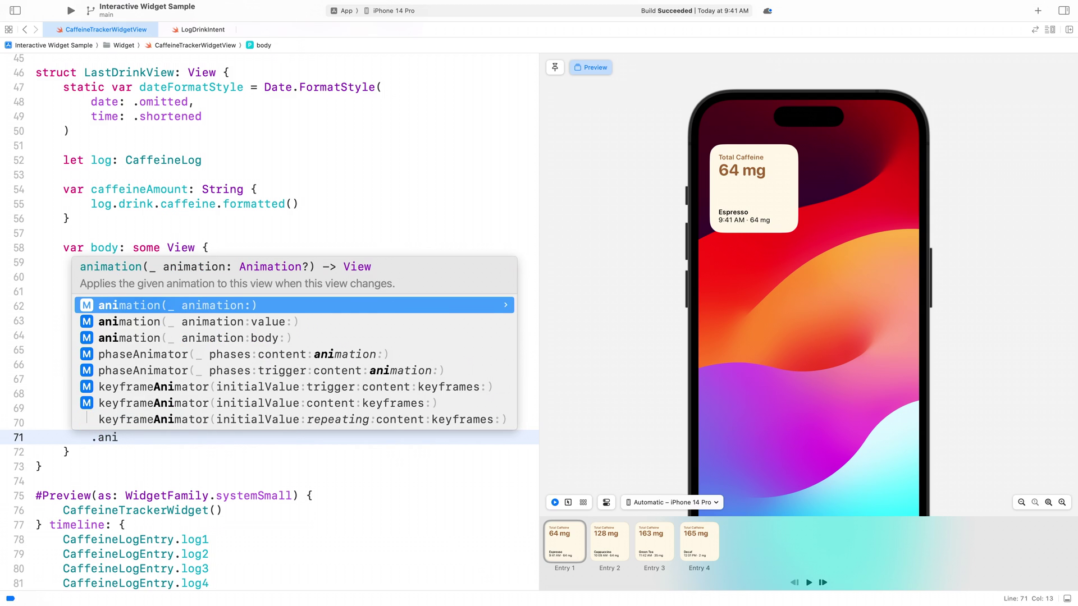
key("Down")
key("Return")
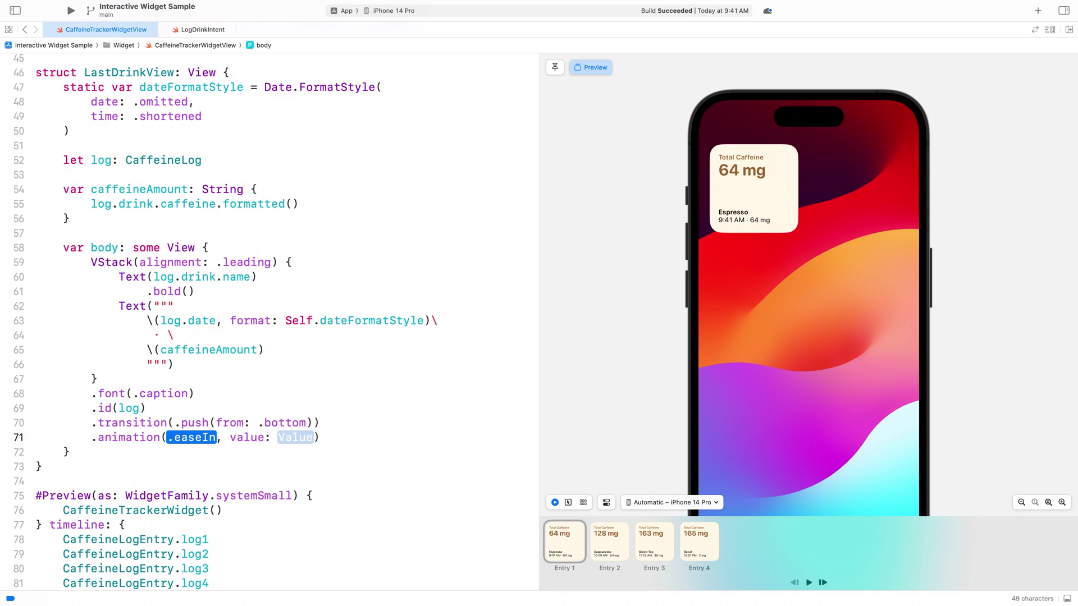
type(".smoo")
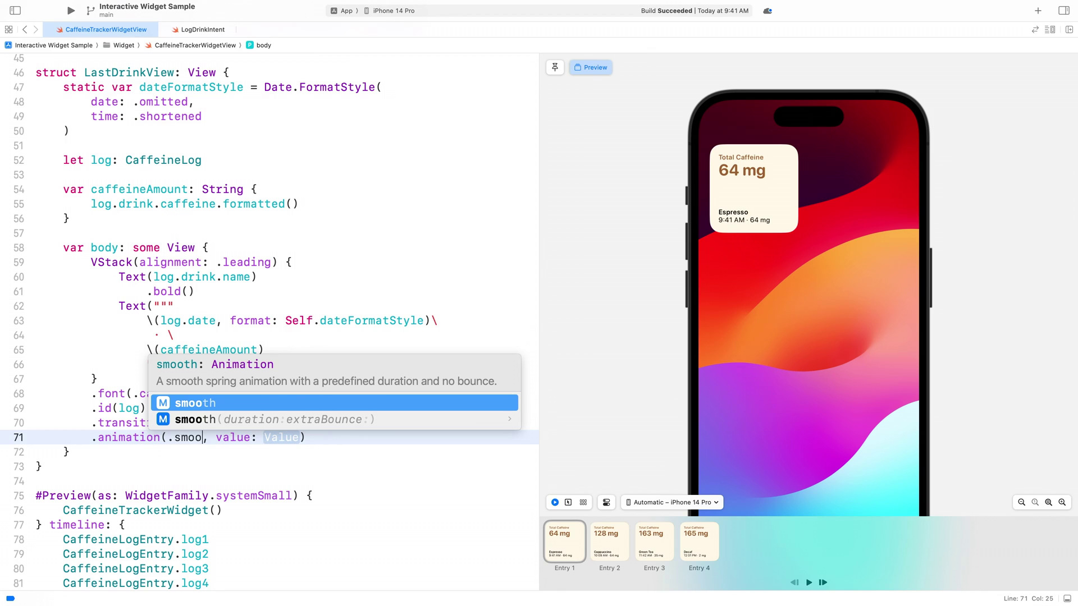
type("th(duration")
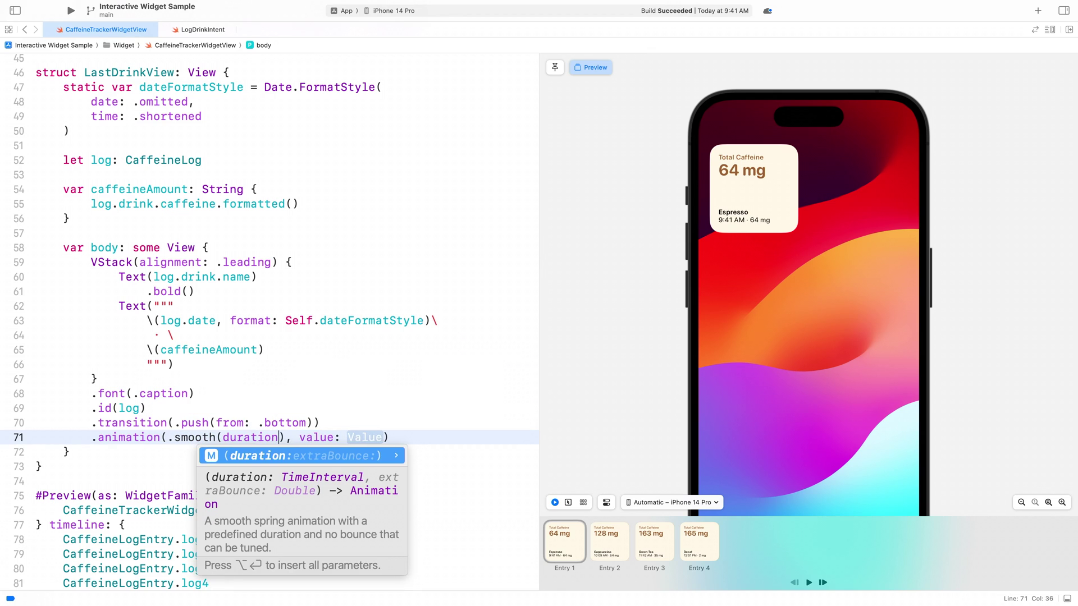
type(": 0.2")
key("Tab")
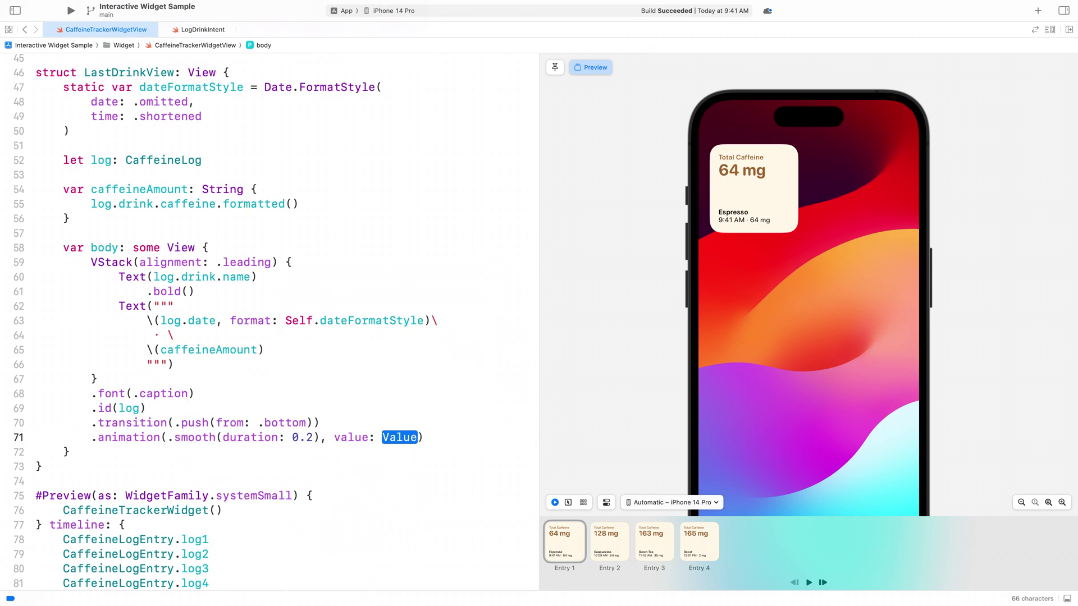
type("log")
key("Return")
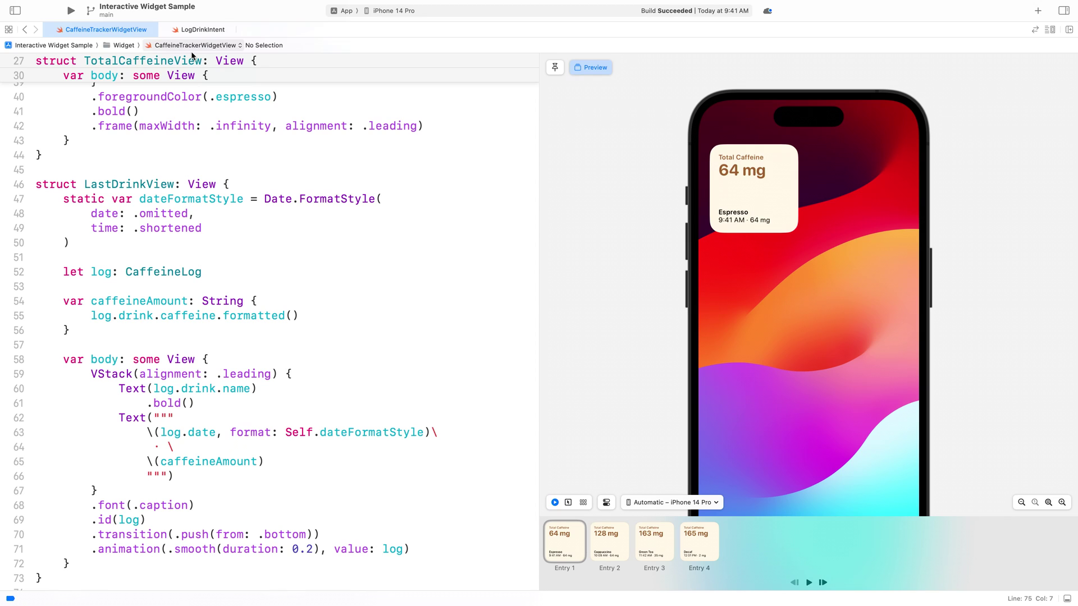
- Open the empty LogDrinkIntent.swift file in the Shared AppIntents group
left_click(182, 30)
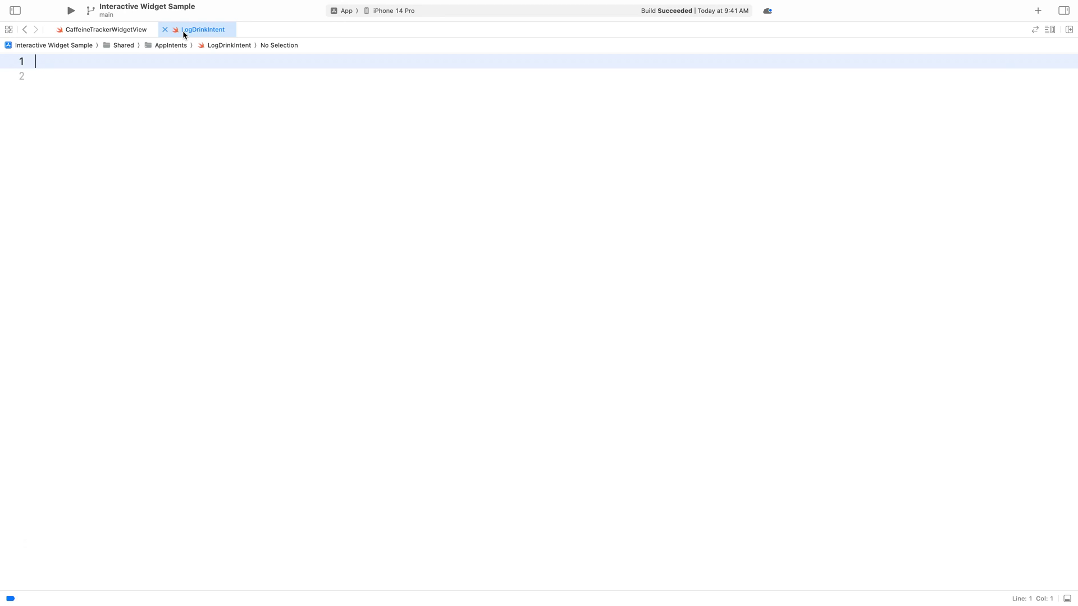
type("int")
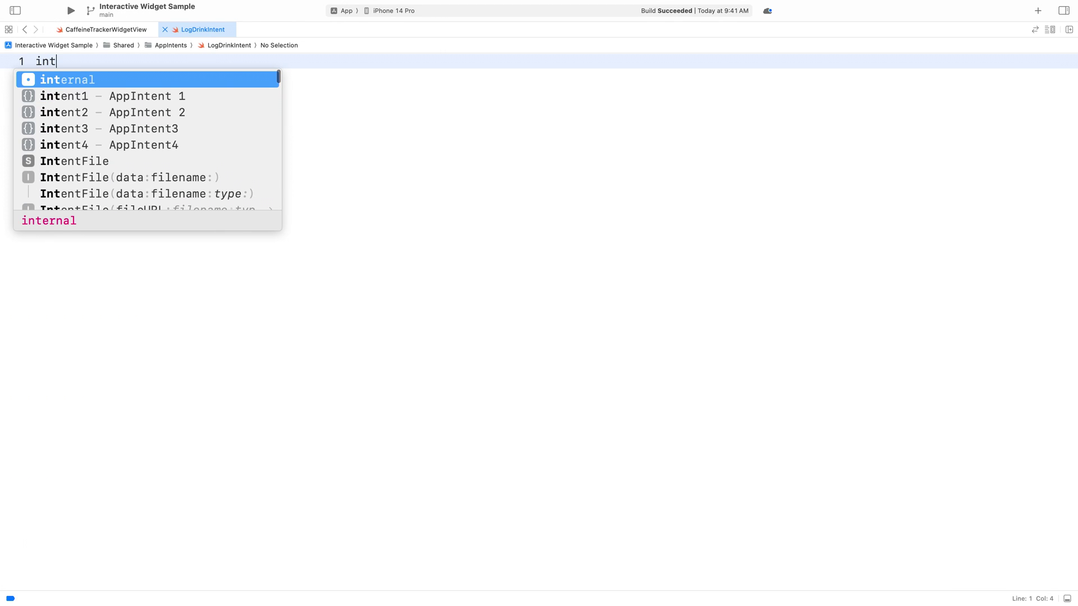
type("en")
- Insert the AppIntent struct snippet with a static title 'Log a drink'
key("Return")
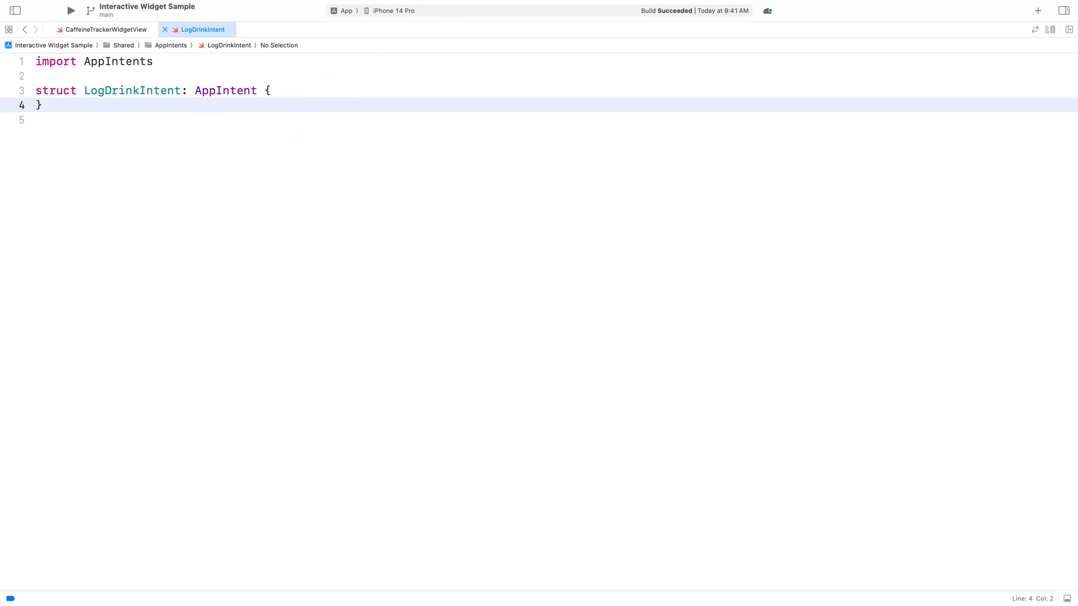
key("Left")
key("Return")
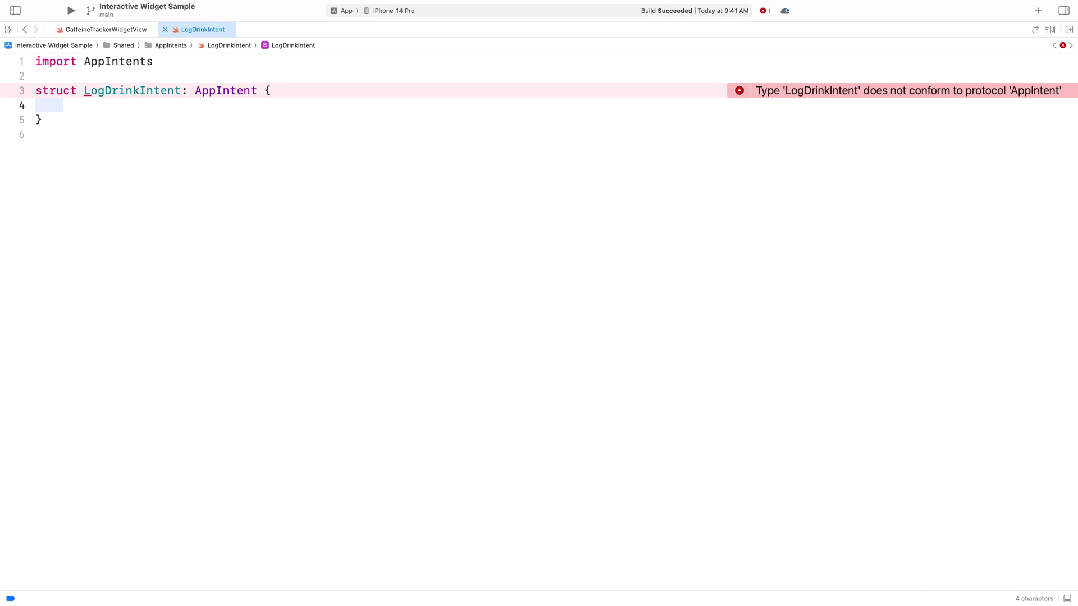
type("int")
key("Down")
key("Down")
key("Return")
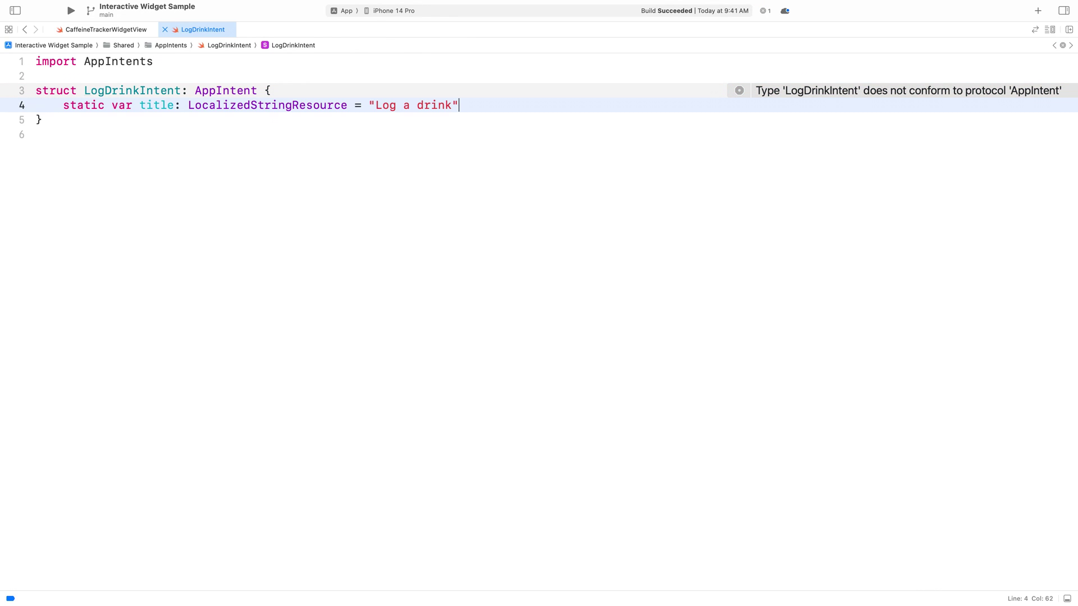
- Add a perform() function that logs .espresso to DrinksLogStore
key("Return")
key("Return")
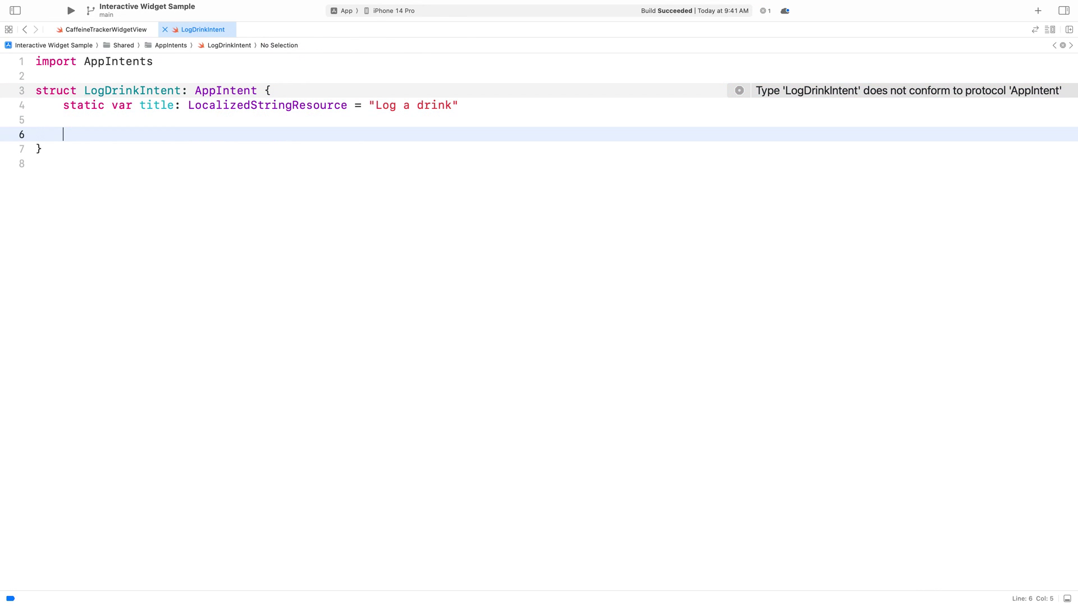
type("int")
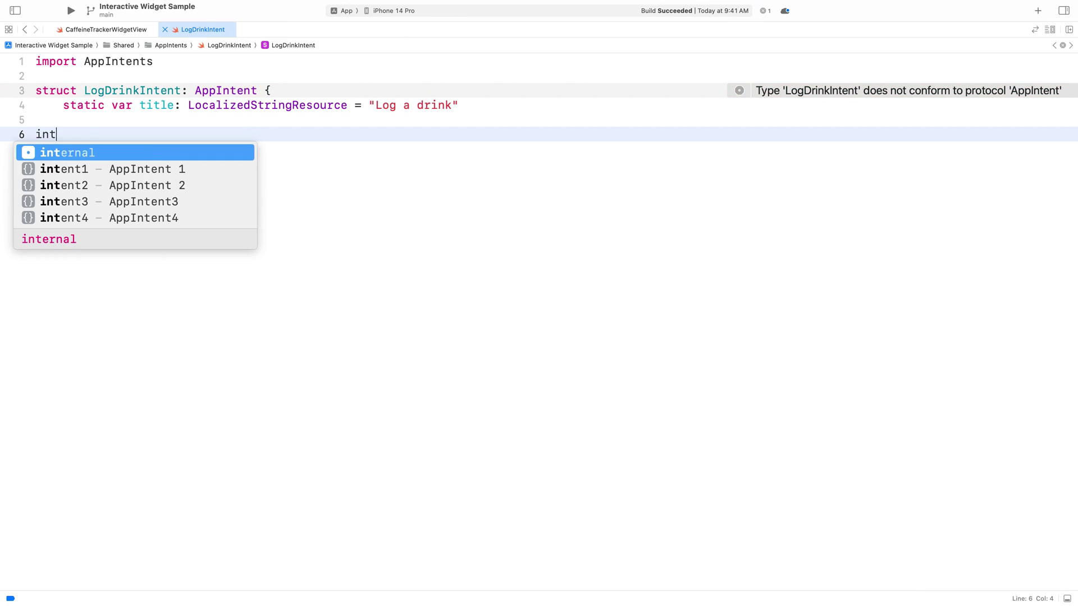
key("Down")
key("Return")
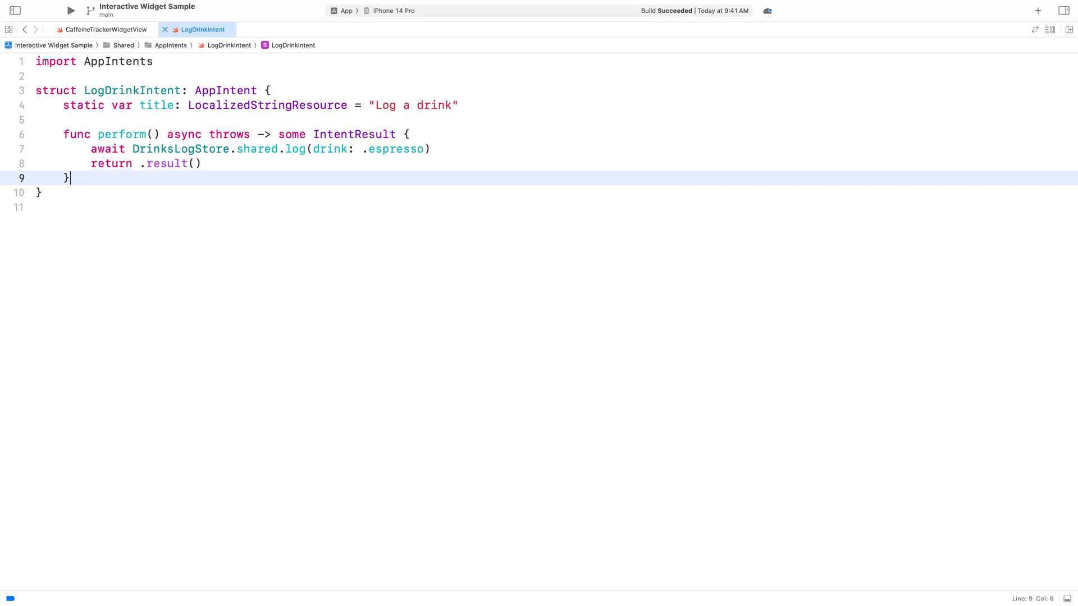
triple_click(108, 148)
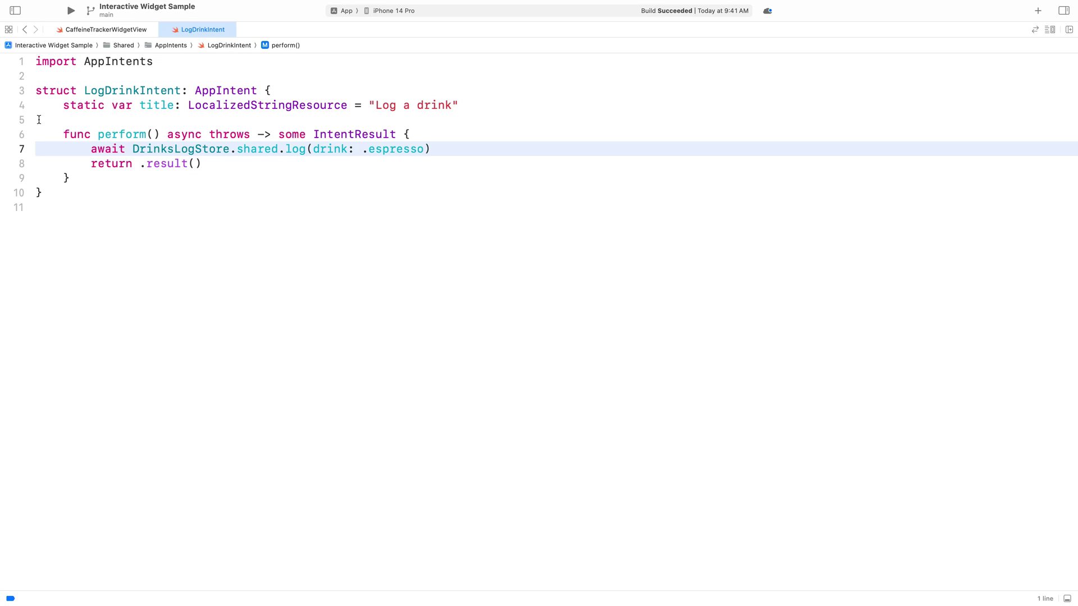
left_click(38, 120)
key("Return")
type("int")
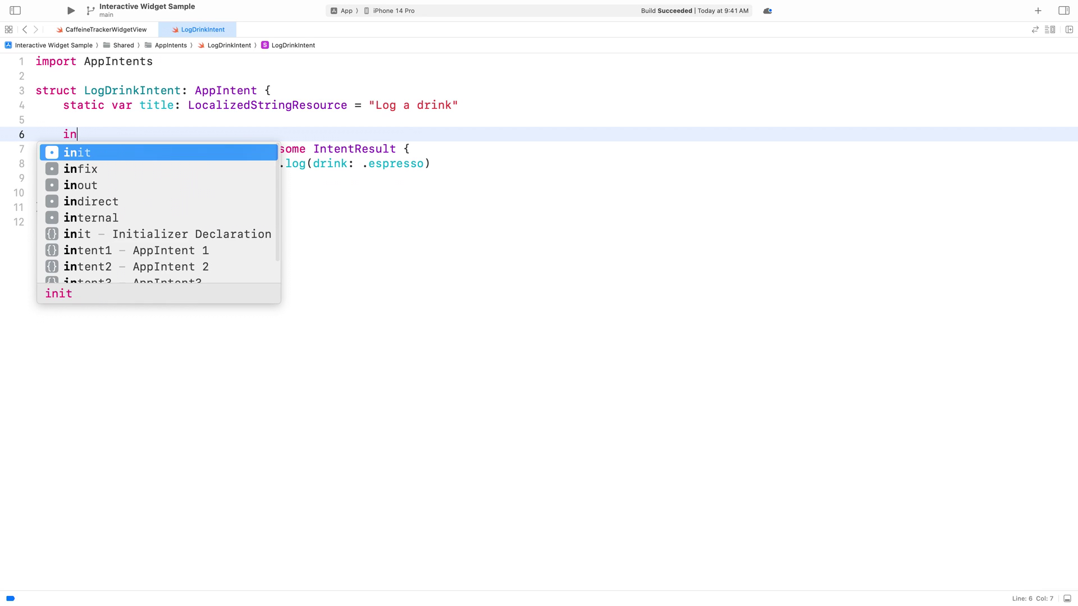
key("Down")
key("Down")
key("Down")
key("Down")
key("Return")
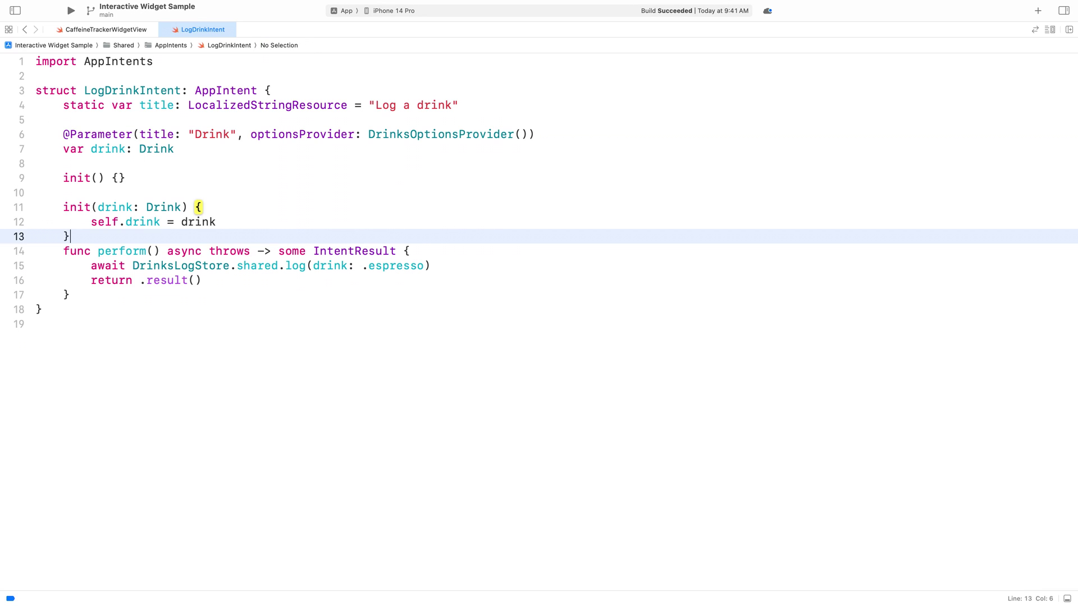
key("Return")
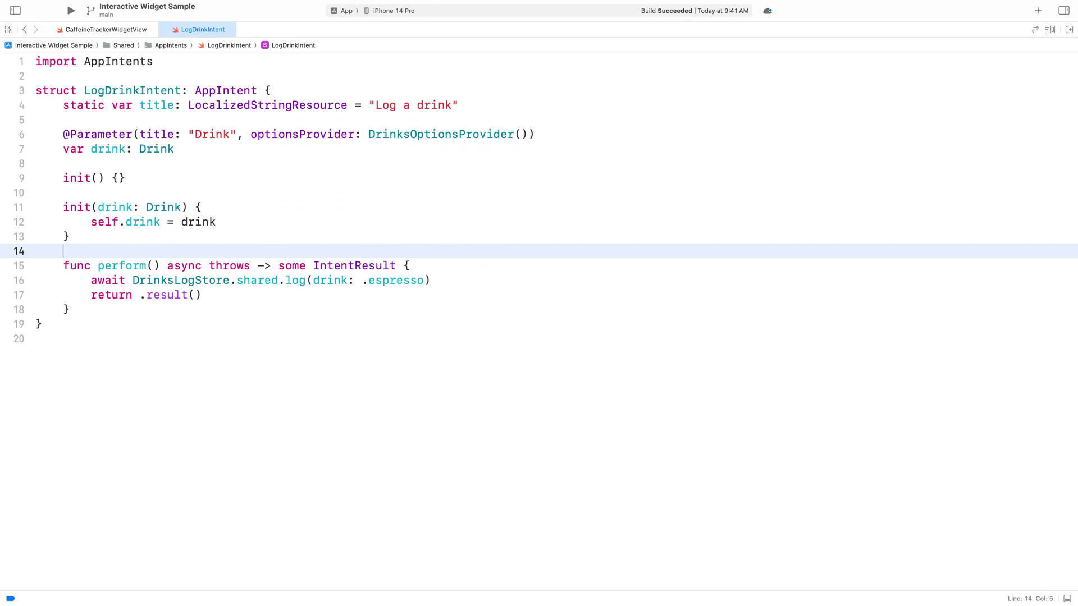
- Make perform() log the drink parameter instead of .espresso
double_click(382, 280)
key("BackSpace")
key("BackSpace")
type("dri")
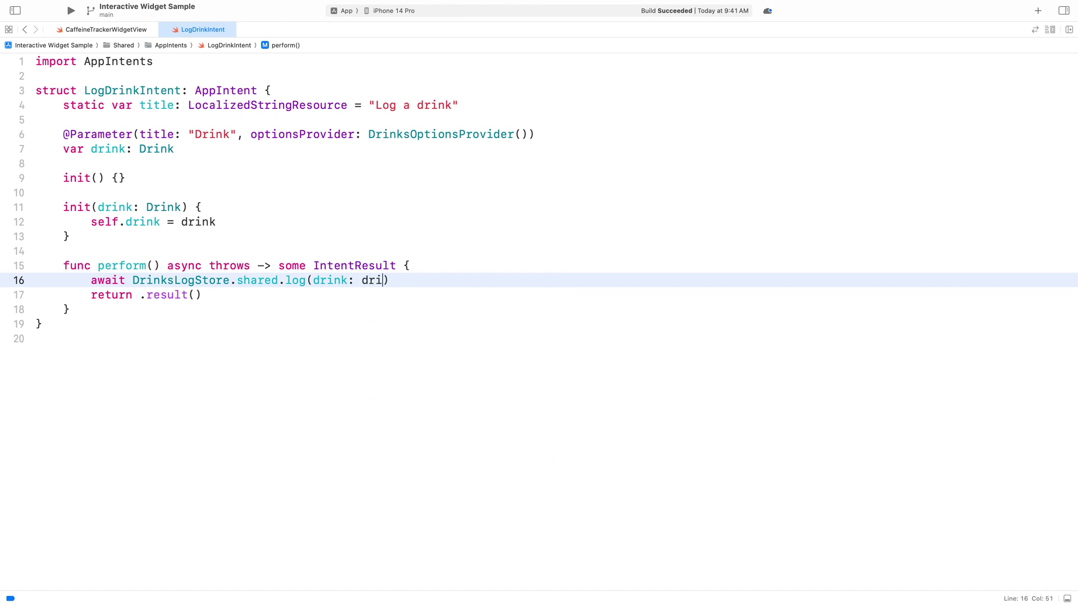
key("Return")
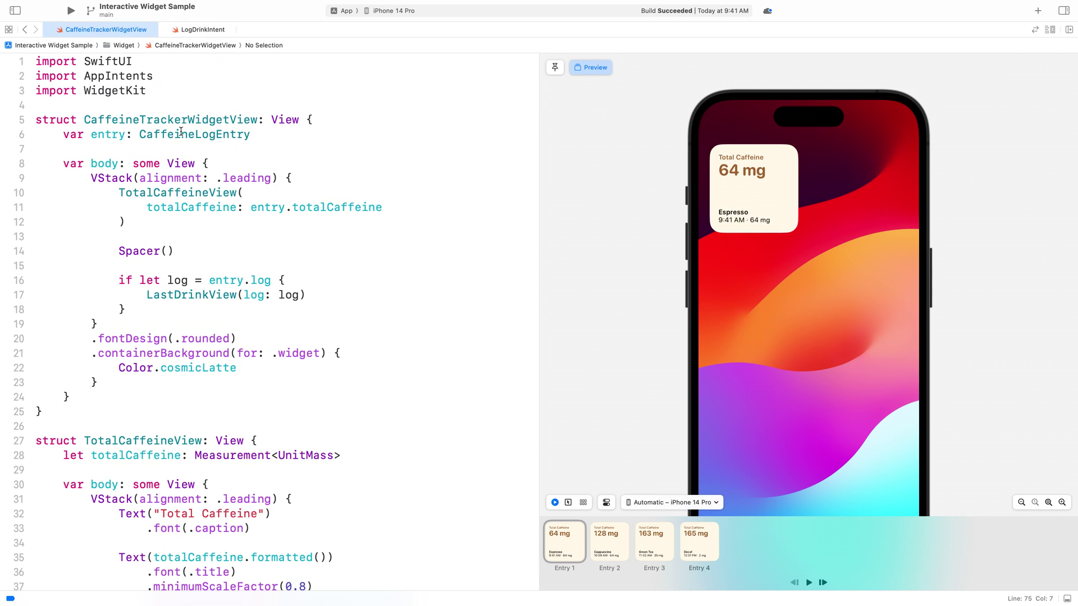
- Insert the LogDrinkButtonView snippet that runs LogDrinkIntent for espresso
left_click(42, 426)
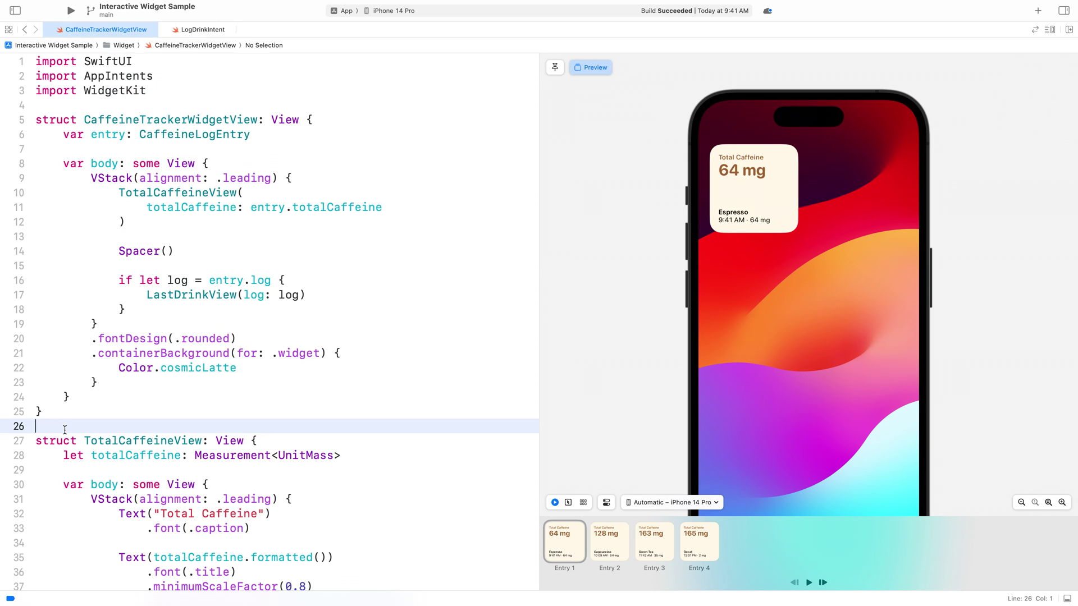
key("Return")
type("log")
key("Return")
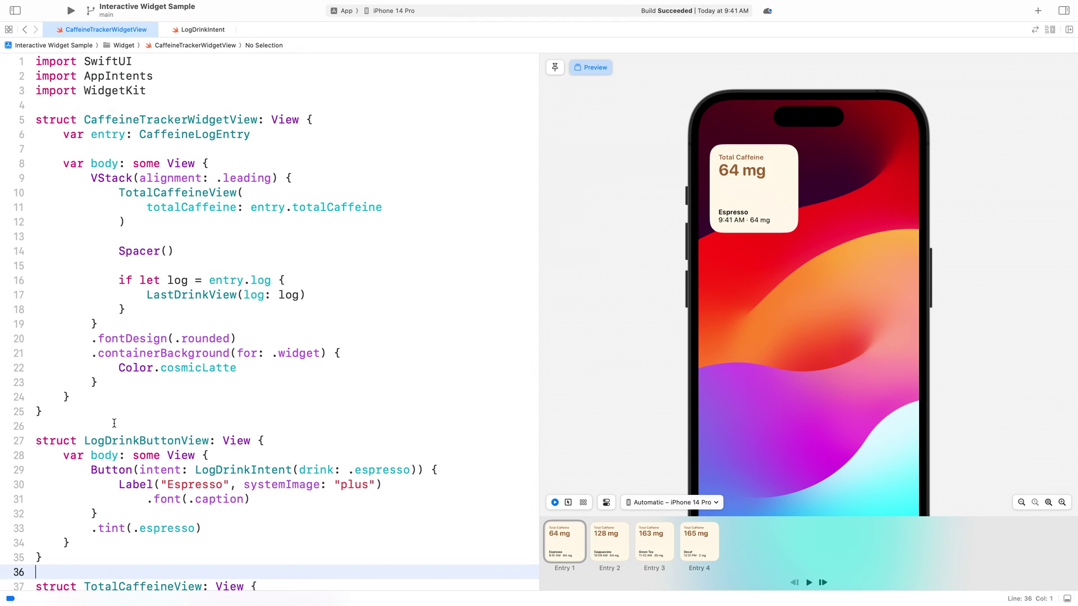
double_click(225, 469)
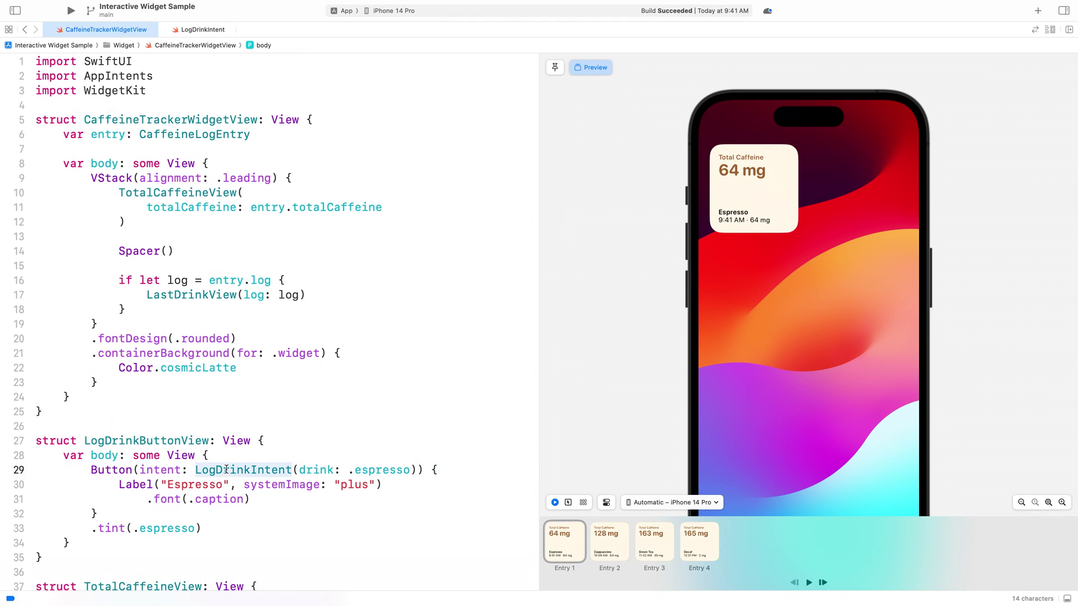
- Add a Spacer and an HStack centring LogDrinkButtonView in the widget body
left_click(148, 310)
key("Return")
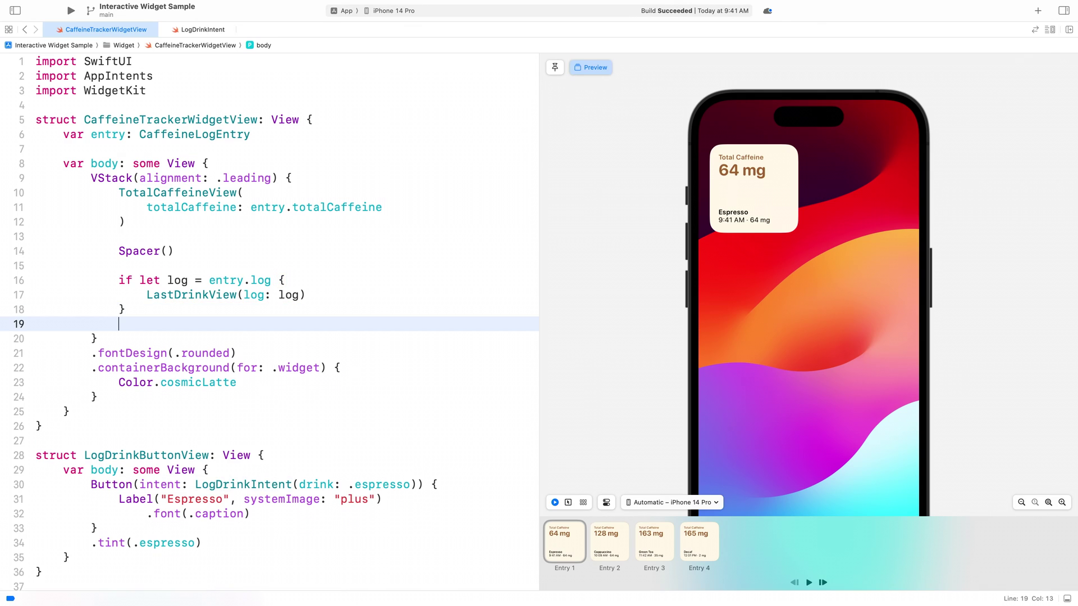
key("Return")
type("log")
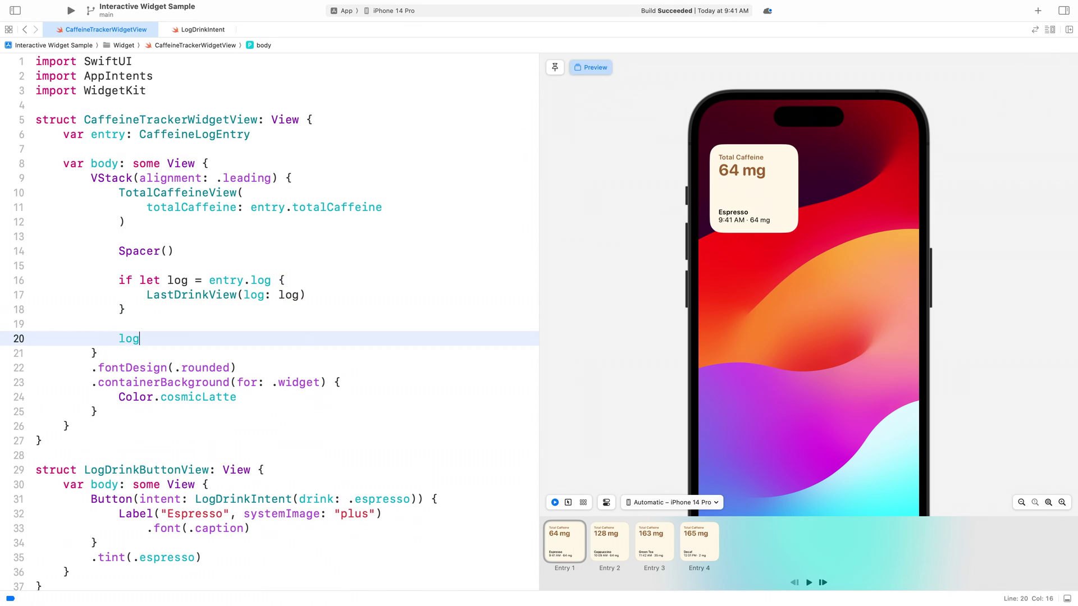
key("Down")
key("Down")
key("Down")
key("Return")
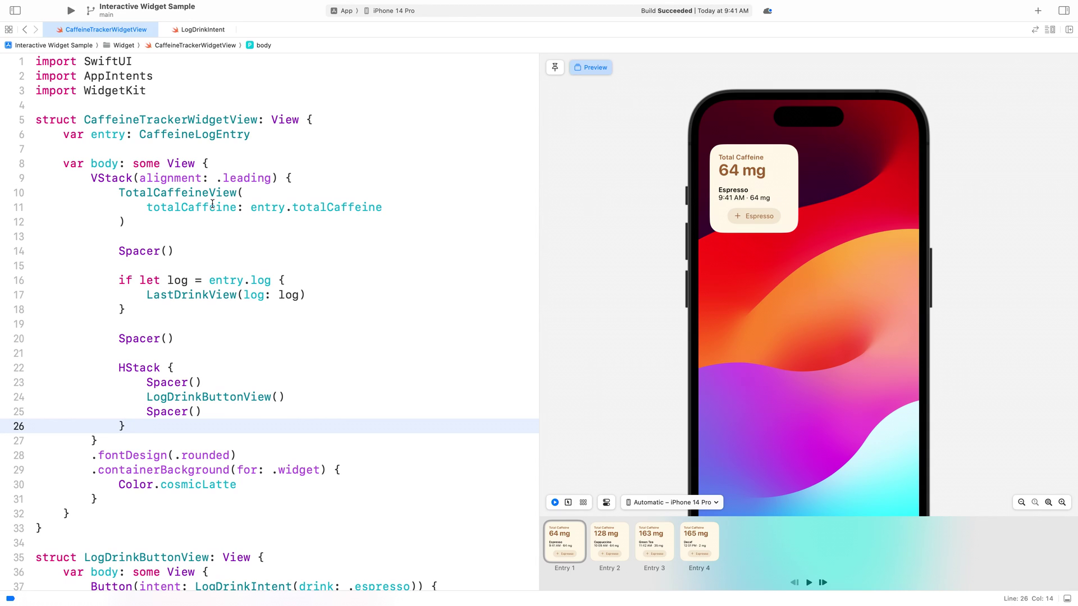
- Build and run the widget extension on the iPhone 14 Pro simulator
left_click(71, 10)
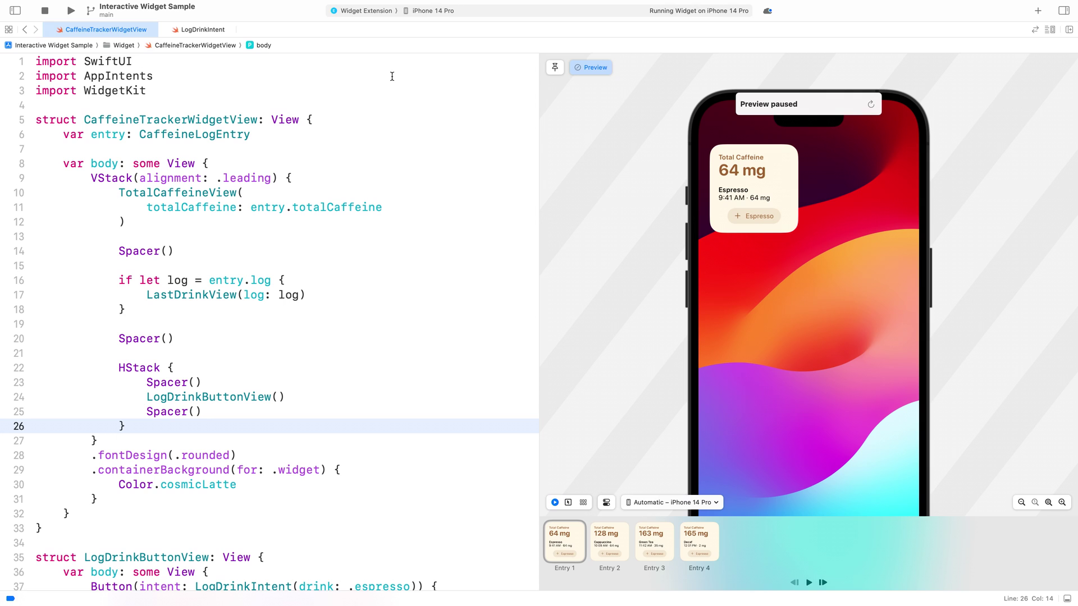
left_click(263, 45)
- In TotalCaffeineView, add .invalidatableContent() below the total text's contentTransition modifier
left_click(274, 83)
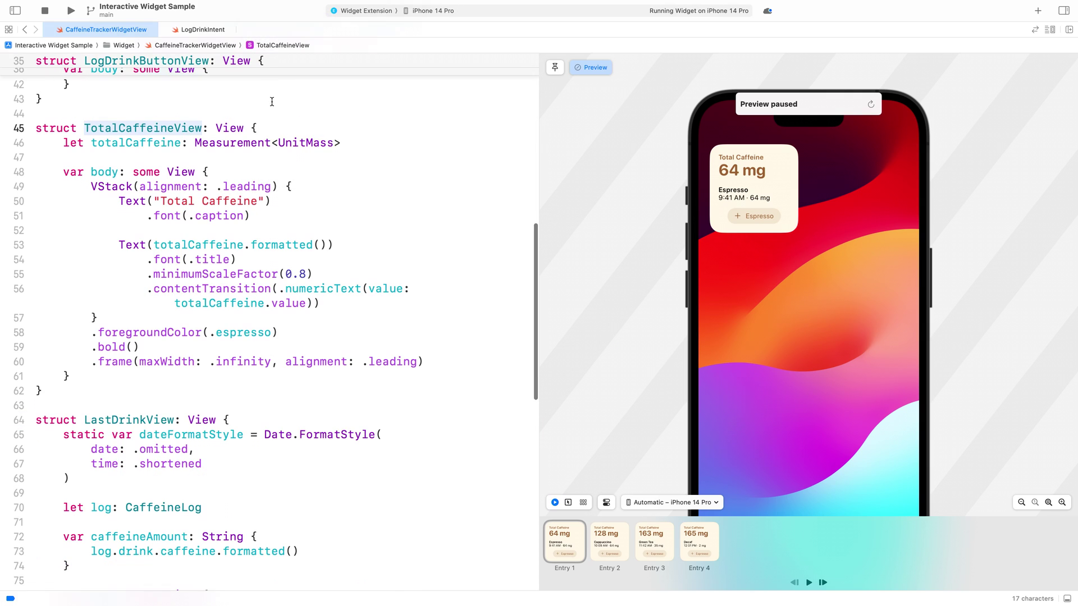
left_click(324, 303)
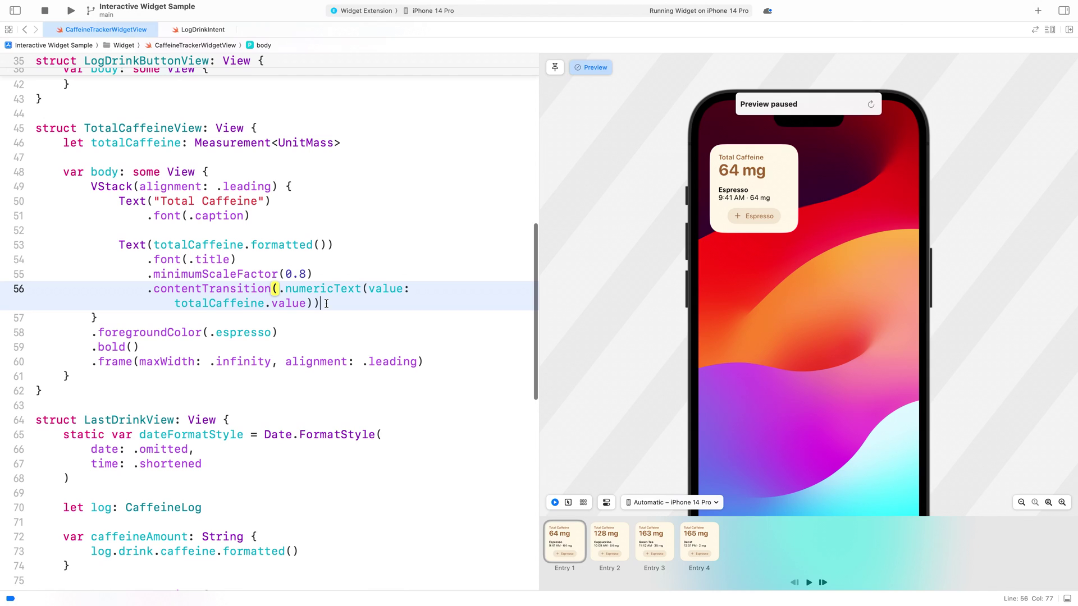
key("Return")
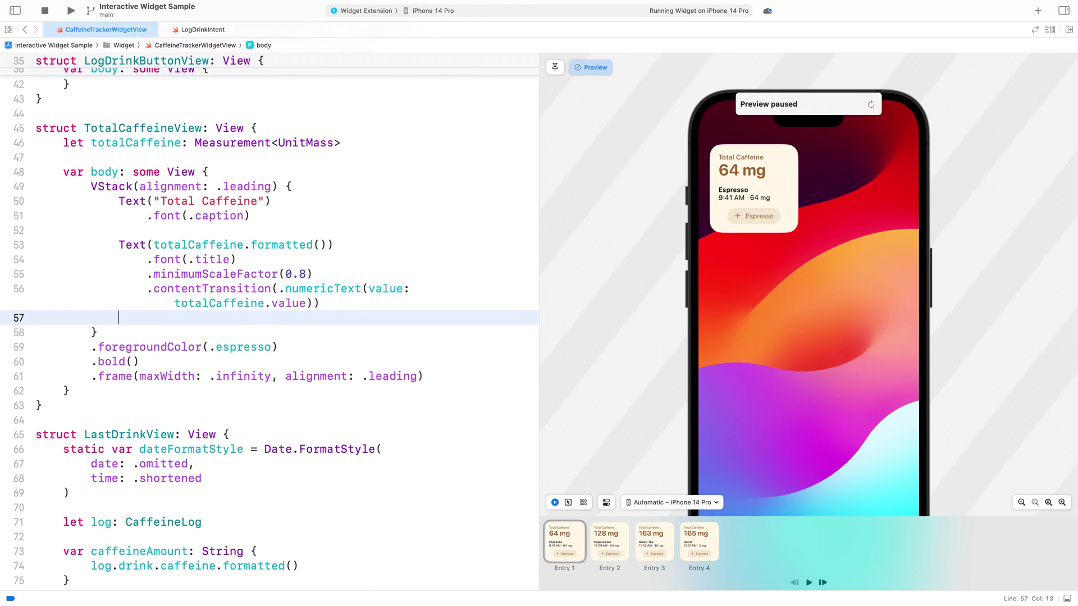
type(".inval")
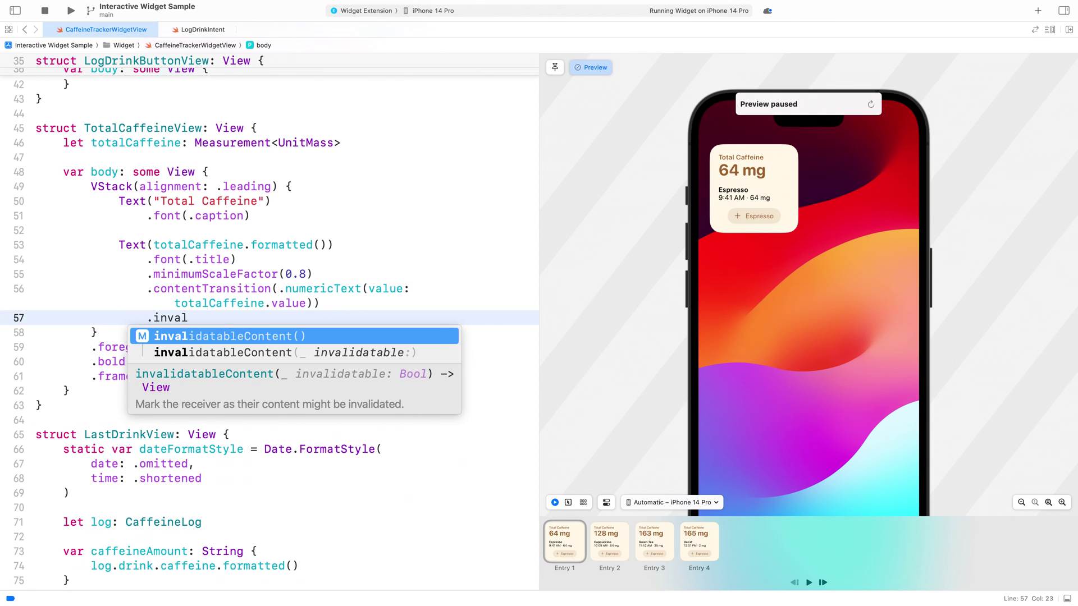
key("Return")
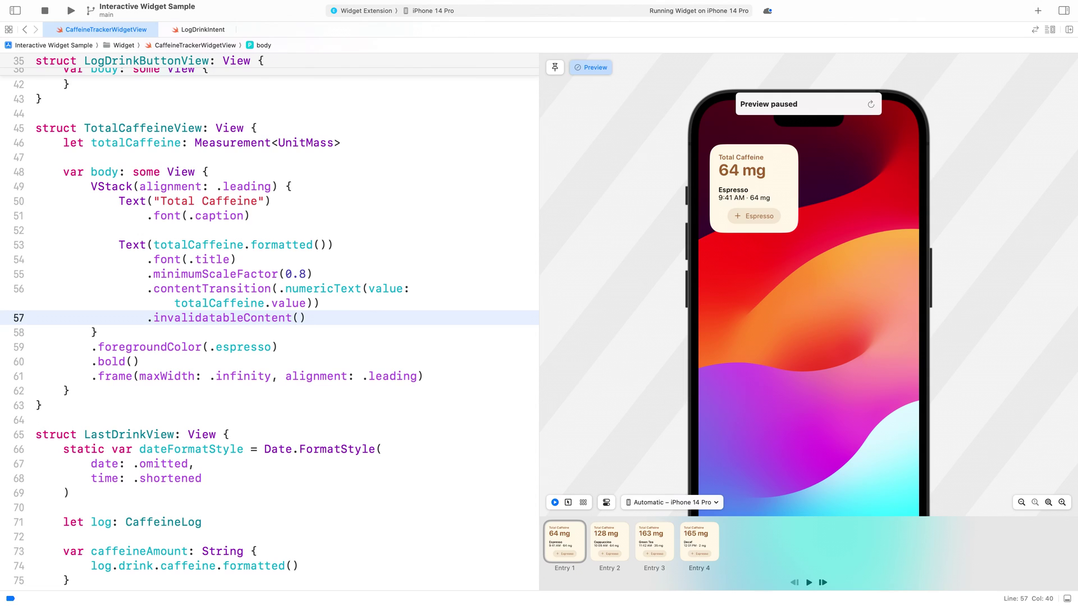
left_click(494, 277)
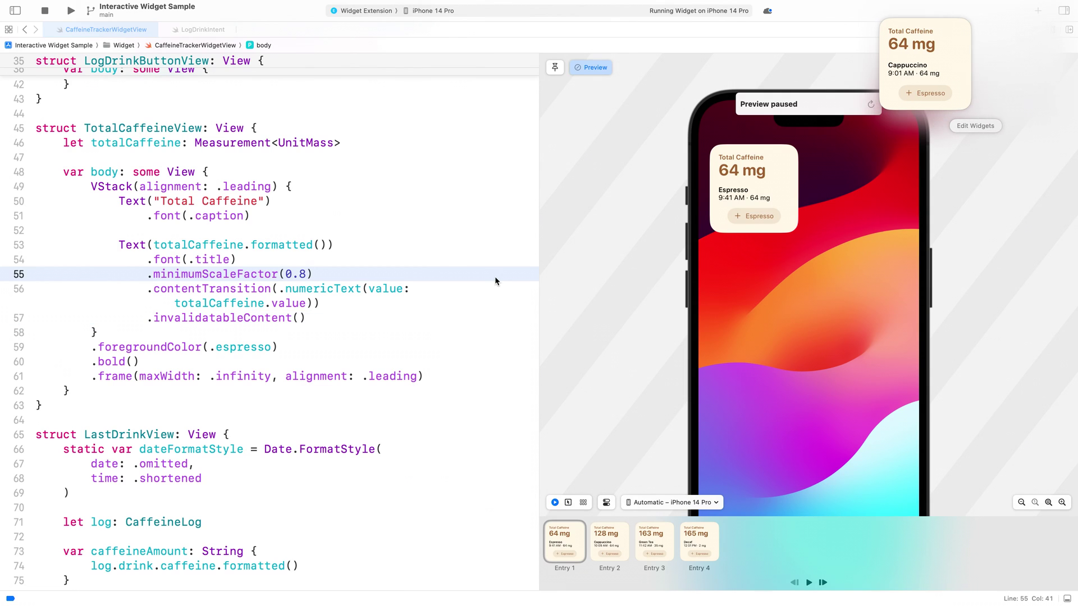
- Log an espresso from the running widget, raising the total from 64 to 128 mg
left_click(922, 91)
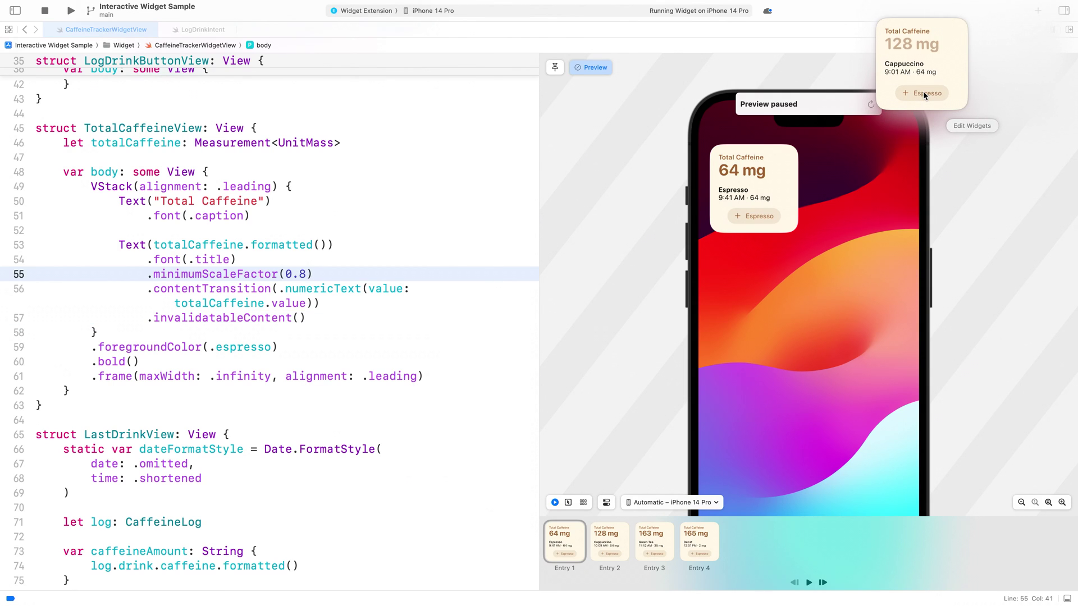